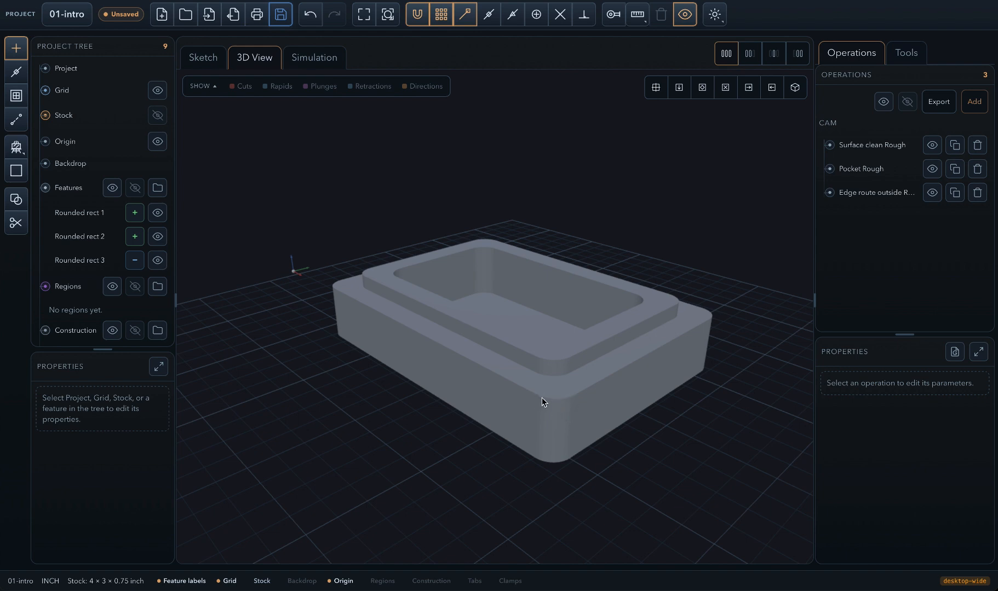
mouse_move(553, 392)
mouse_down()
mouse_move(574, 407)
mouse_move(539, 392)
mouse_move(470, 400)
mouse_move(452, 382)
mouse_move(484, 408)
mouse_move(576, 412)
mouse_move(586, 394)
mouse_move(577, 380)
mouse_move(548, 404)
mouse_up()
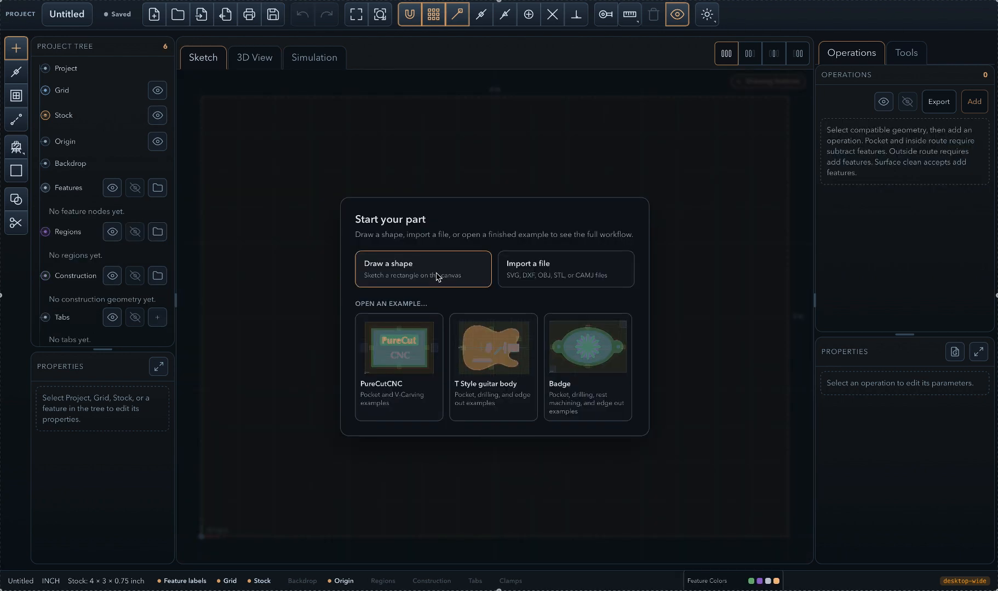
- Draw a 3.5 × 2.5 in rounded rectangle with a 0.25 corner radius, inset 0.25 in from the stock edges
click(438, 277)
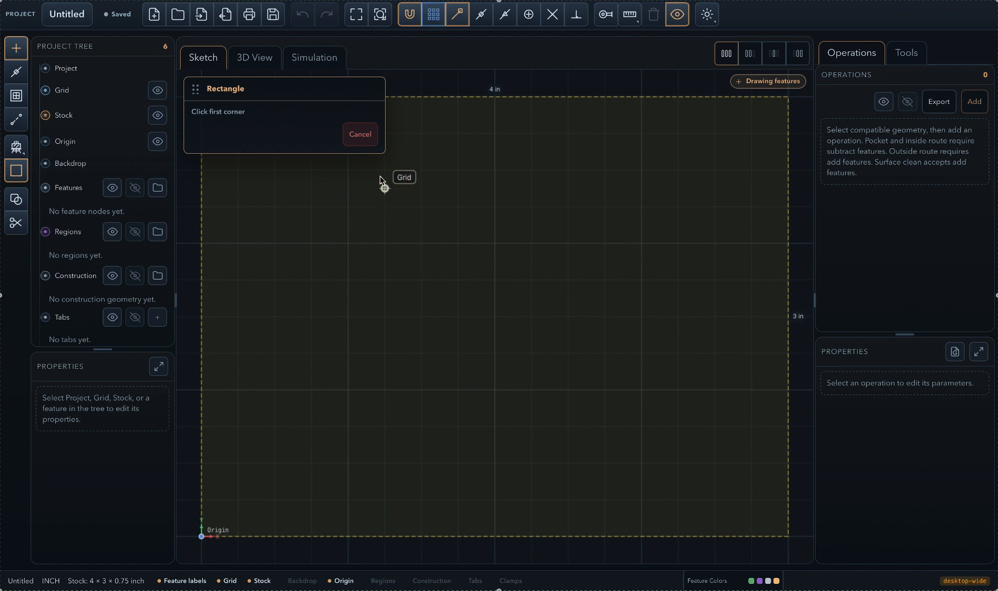
click(365, 137)
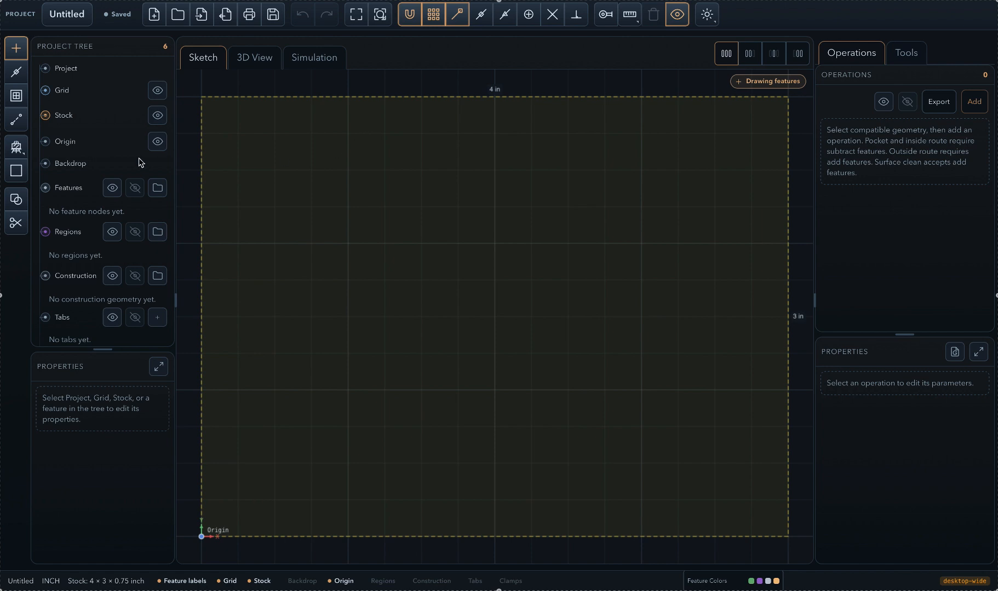
click(14, 152)
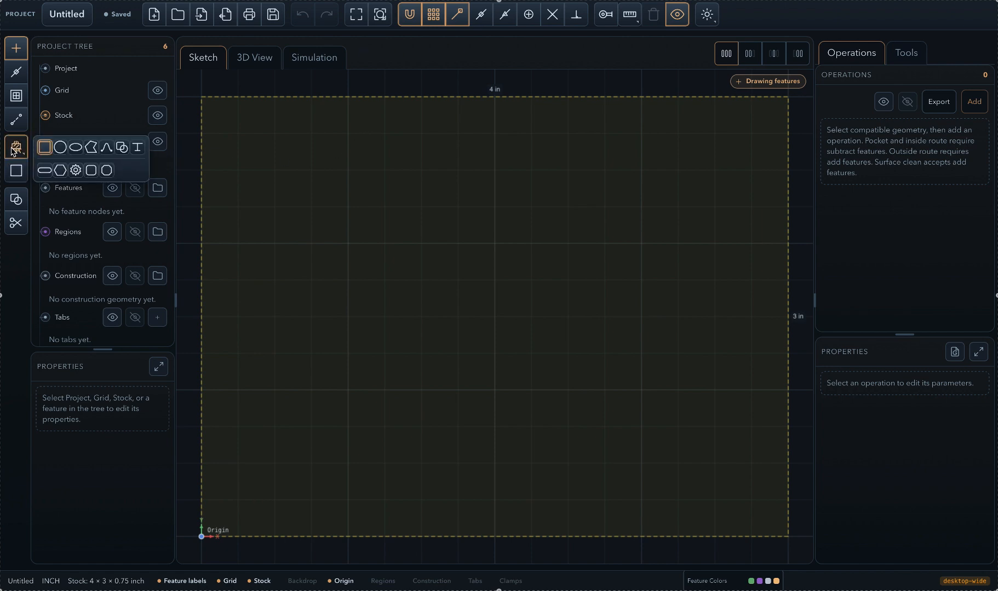
click(92, 171)
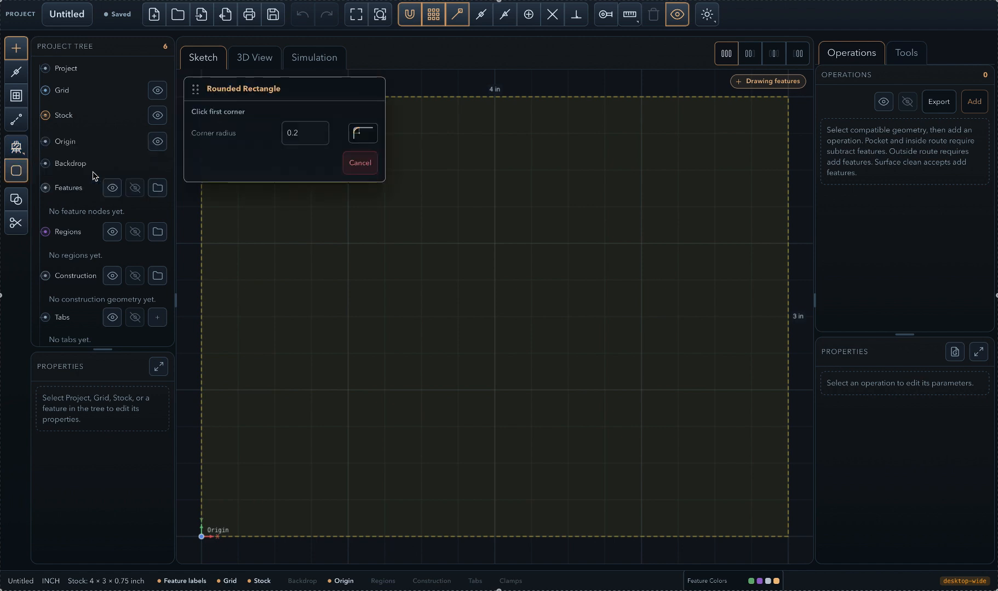
click(308, 134)
text(5)
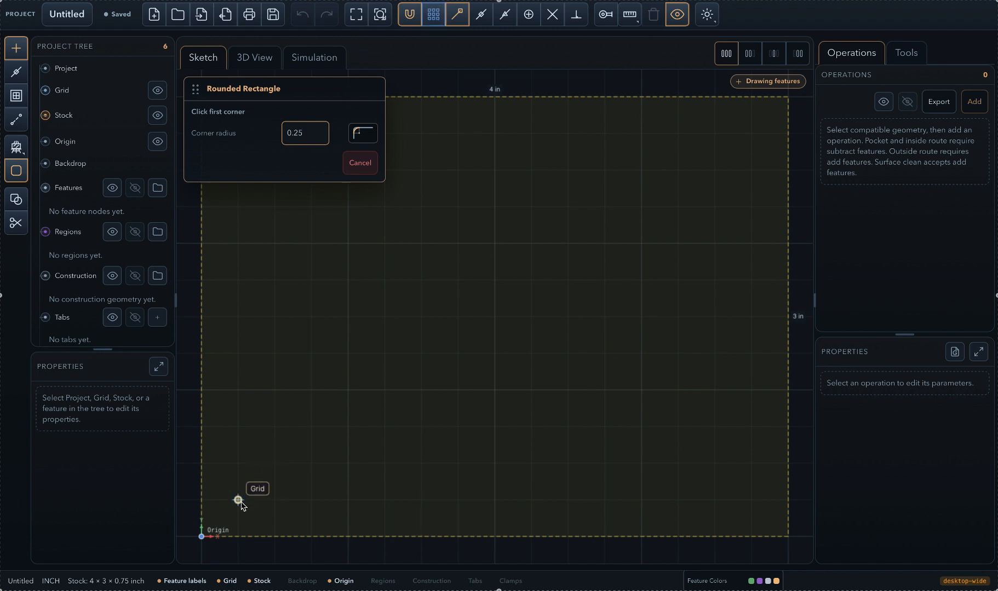
click(238, 500)
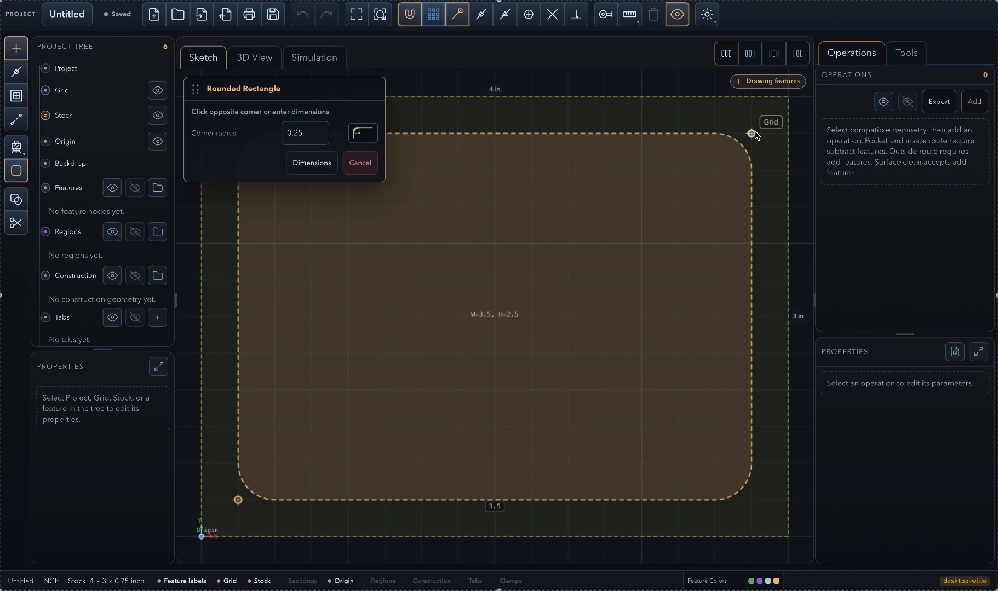
click(752, 134)
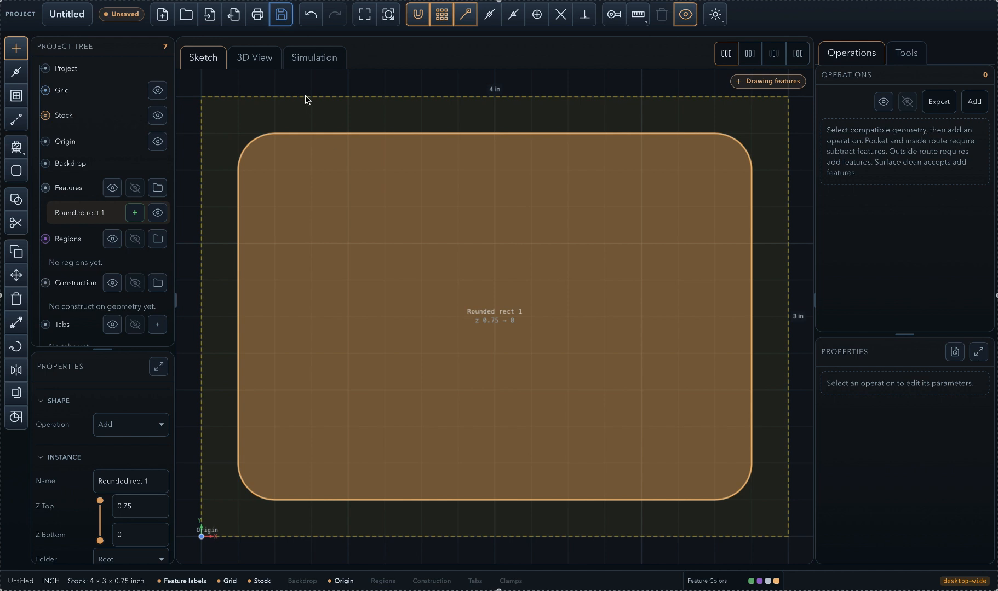
- Set the Z Top of Rounded rect 1 to 0.6 and inspect the solid inside the stock in 3D
click(260, 66)
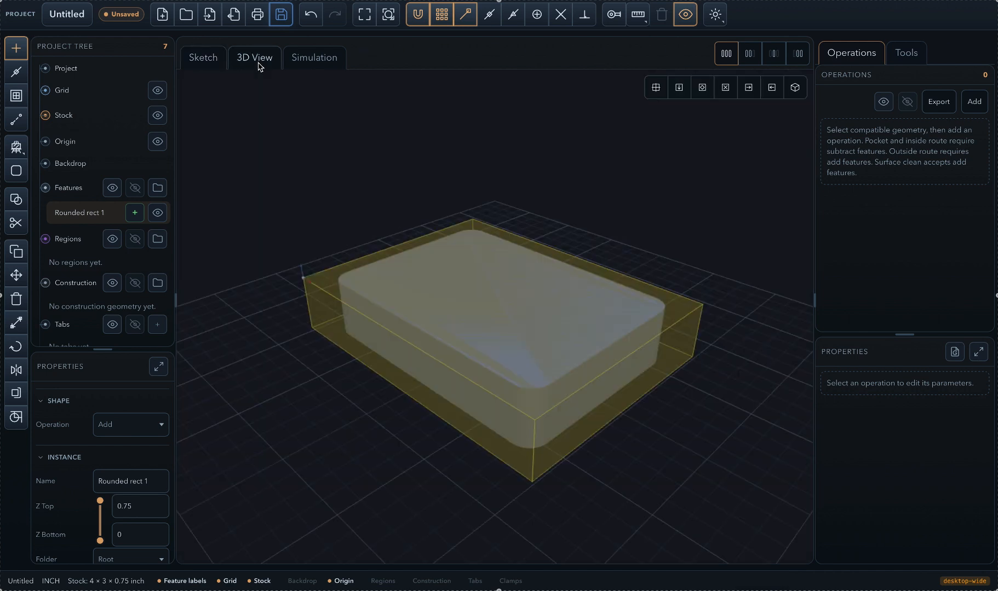
mouse_move(499, 359)
mouse_down()
mouse_move(526, 336)
mouse_move(504, 356)
mouse_up()
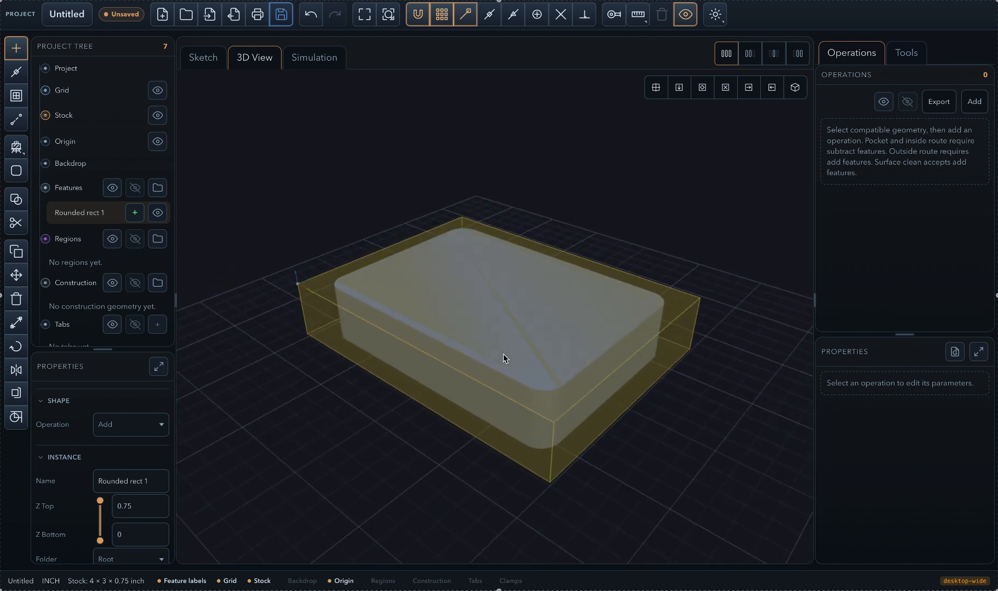
click(203, 59)
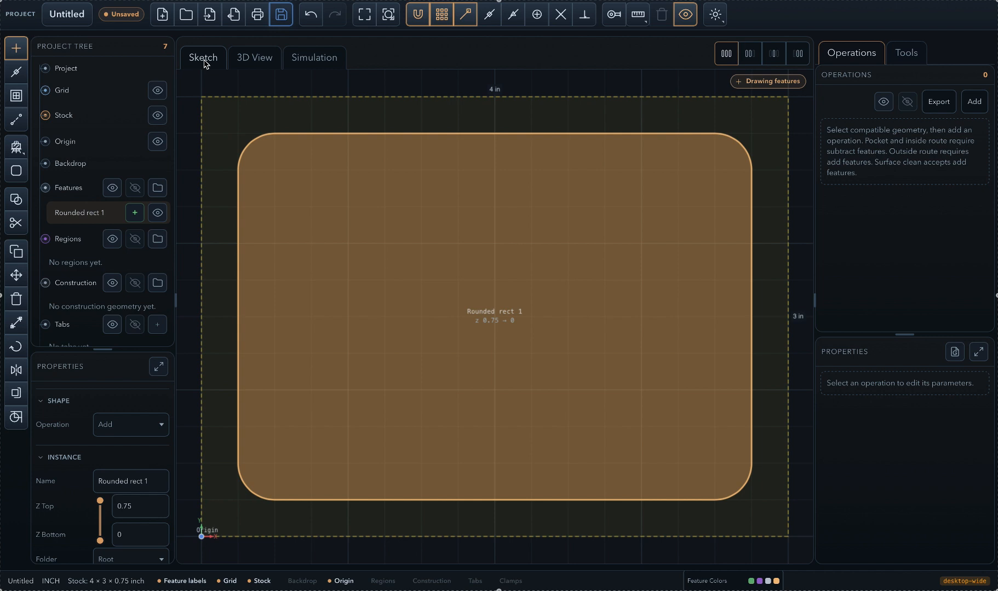
click(140, 508)
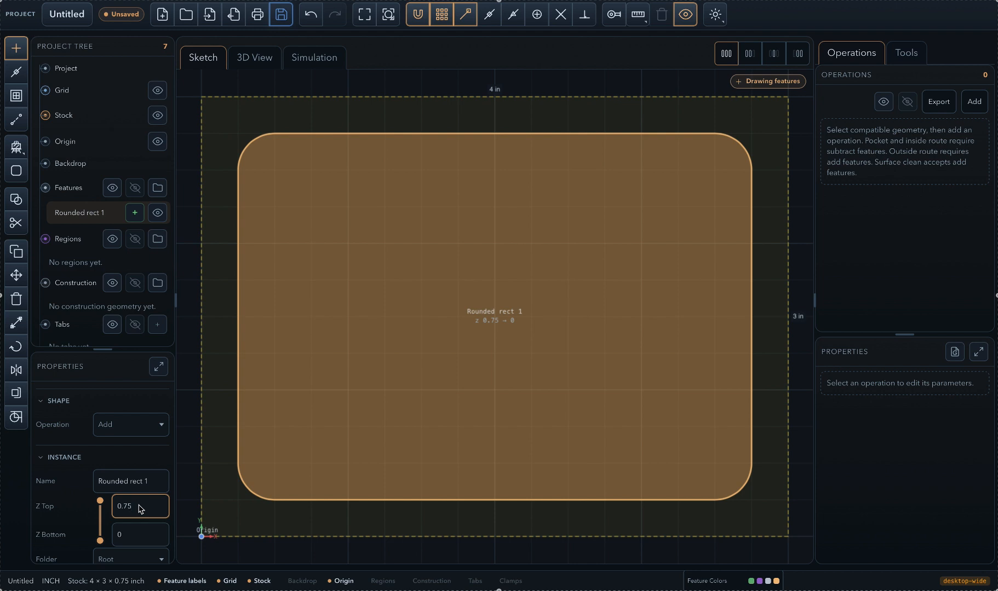
key(BackSpace)
key(BackSpace)
key(BackSpace)
text(.6)
key(Return)
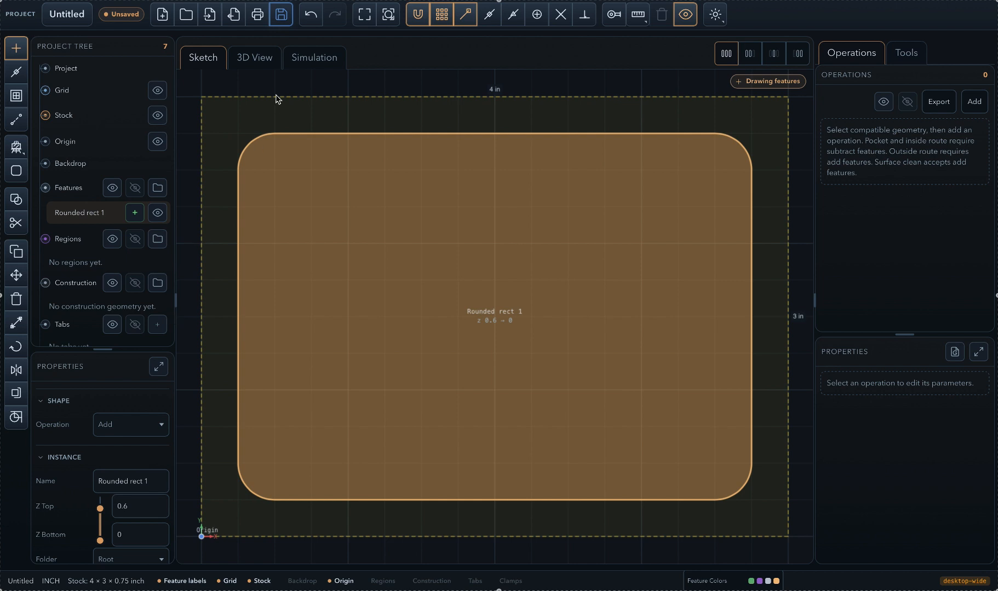
click(254, 61)
mouse_move(493, 400)
mouse_down()
mouse_move(489, 426)
mouse_move(501, 391)
mouse_up()
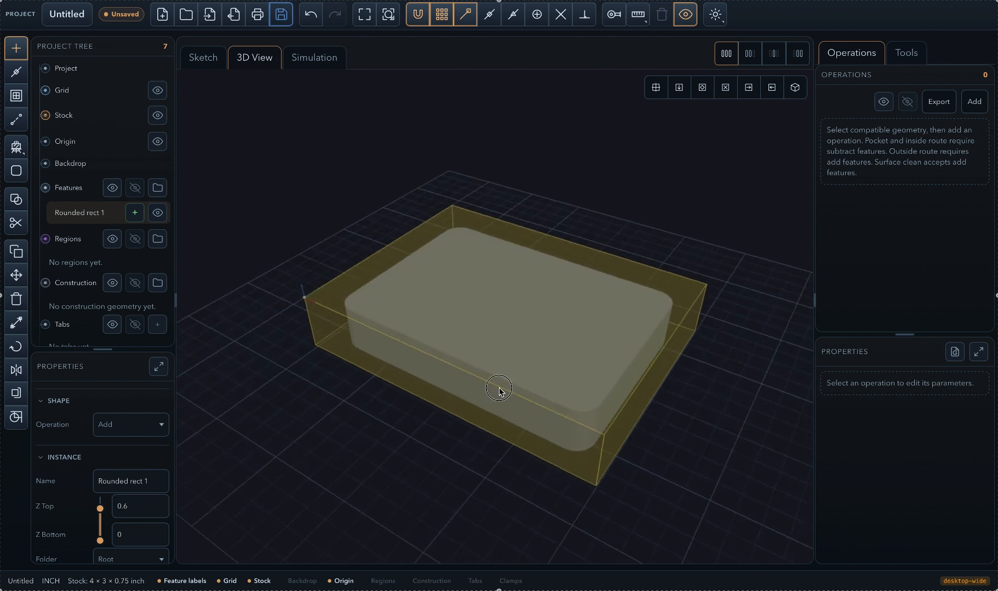
click(204, 60)
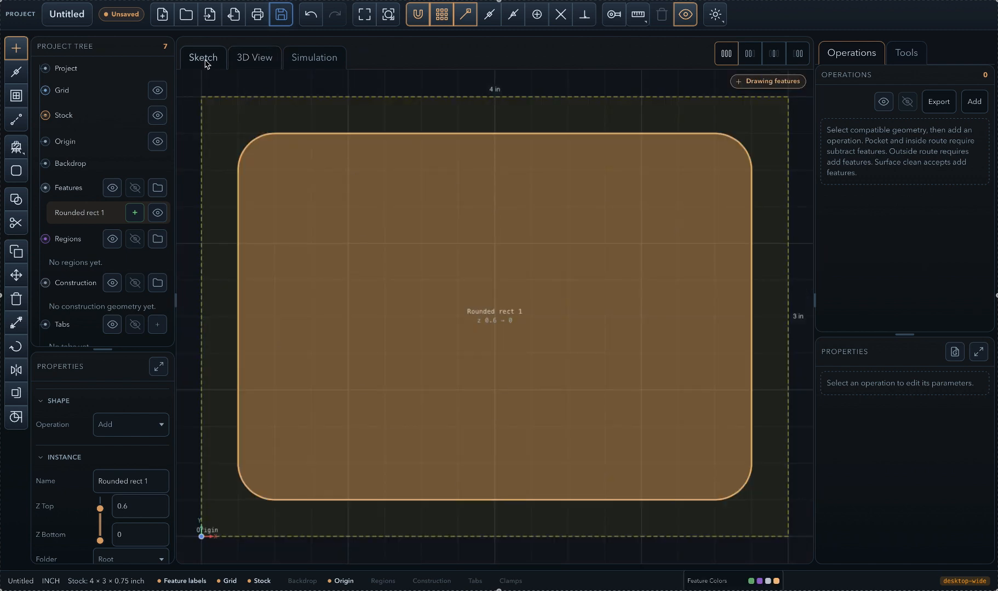
- Draw a second rounded rectangle, 3 × 2 in with a 0.25 corner radius, centred inside the first one
click(20, 150)
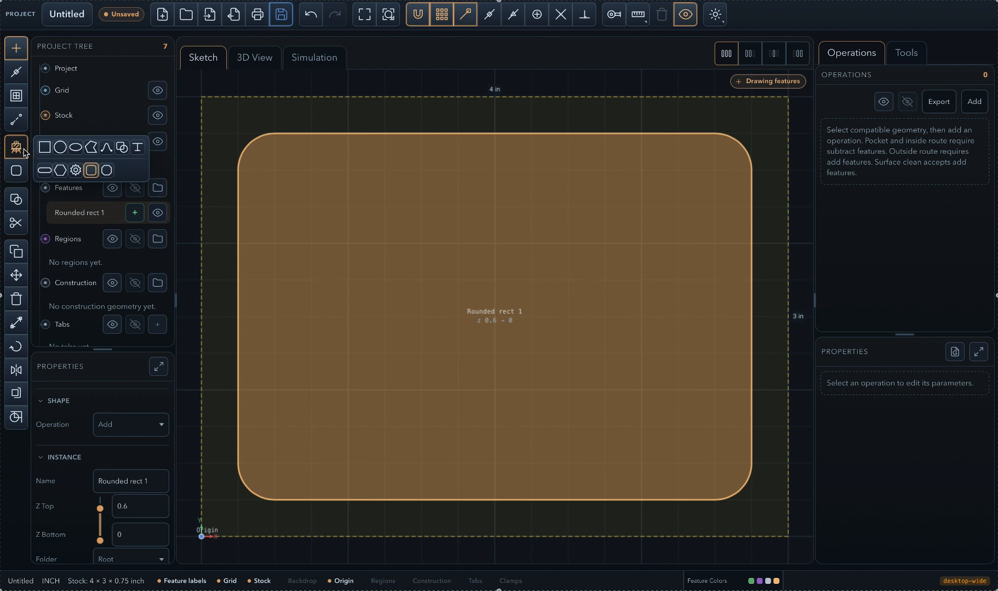
click(91, 171)
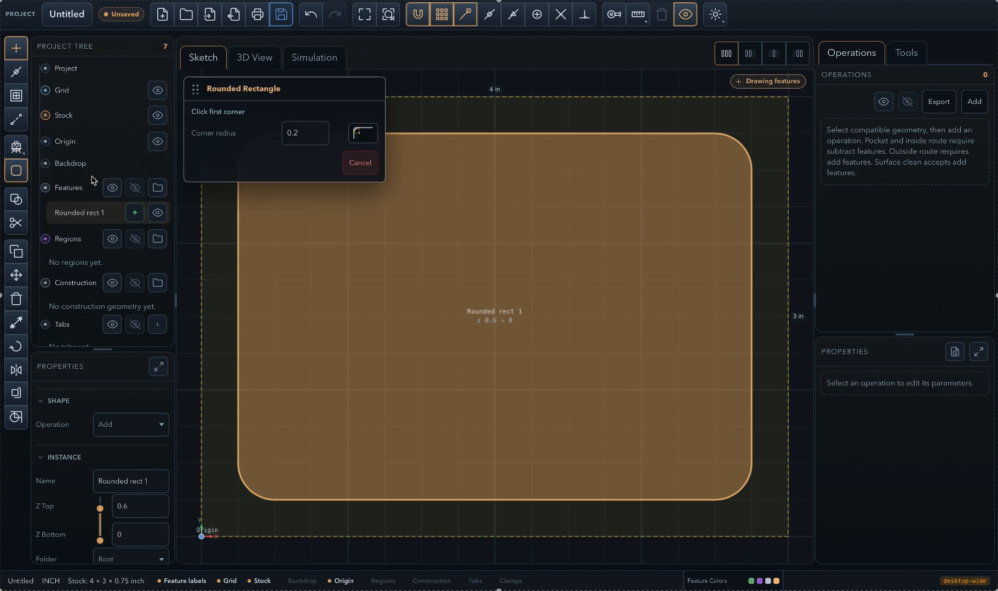
click(310, 139)
text(.25)
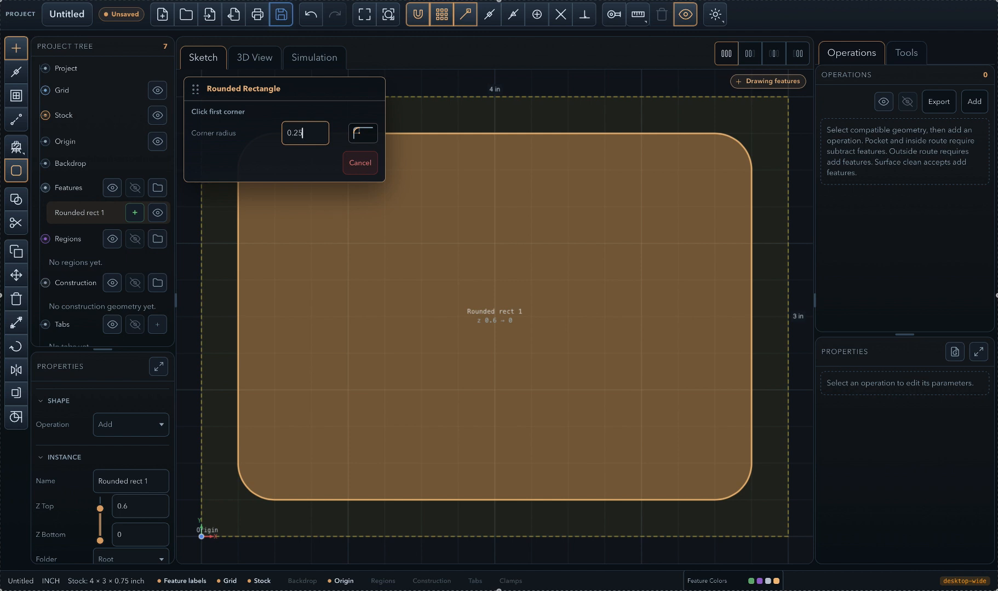
click(274, 464)
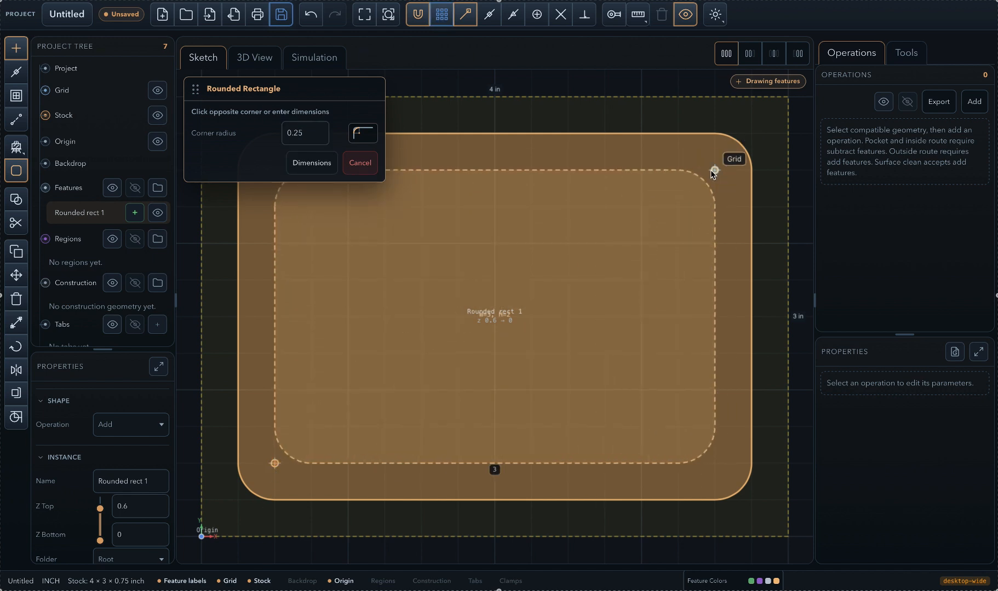
click(712, 170)
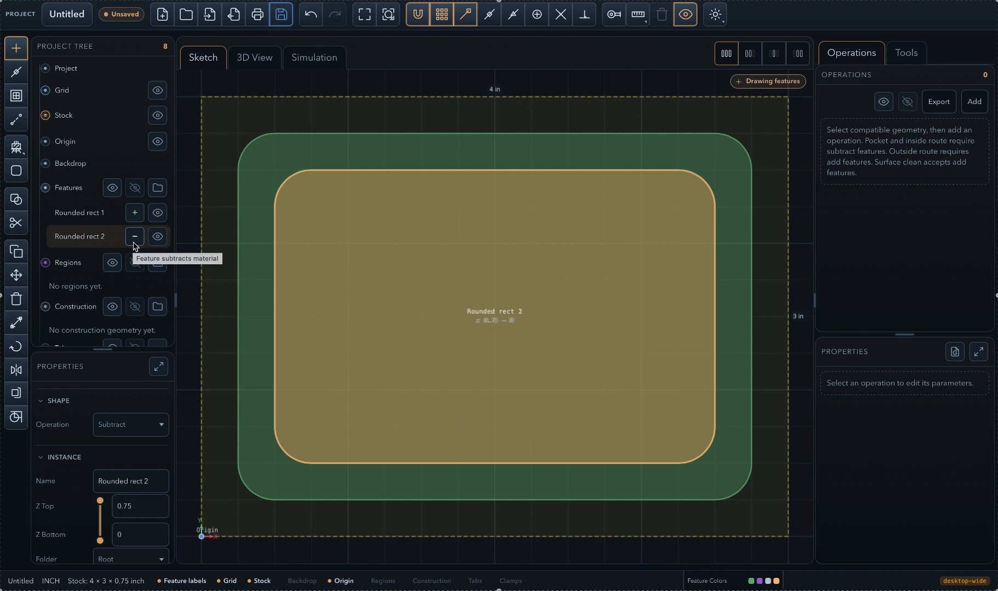
- Change the operation of Rounded rect 2 to Add and inspect the stepped solid in 3D
click(256, 61)
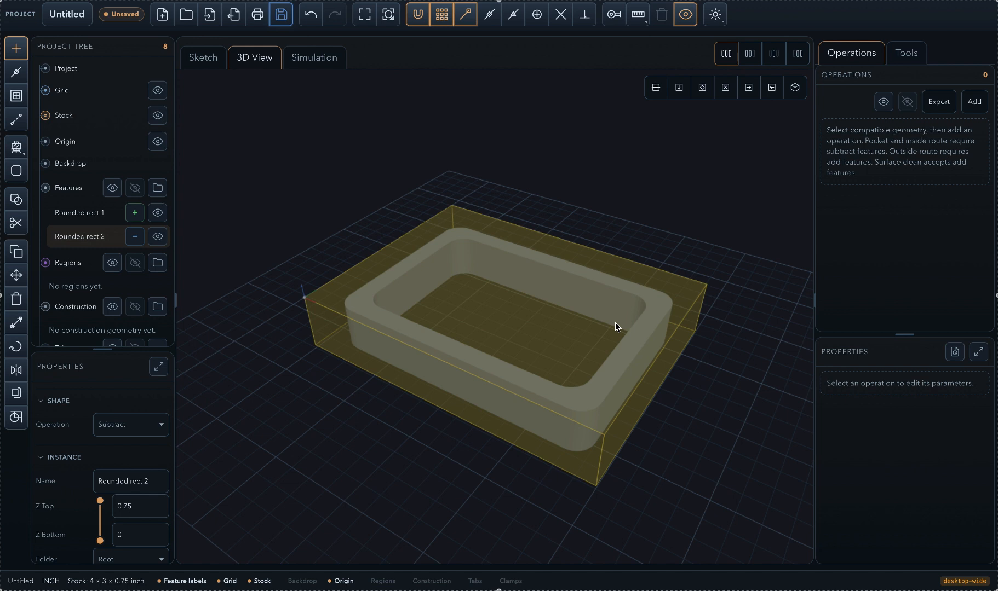
click(203, 61)
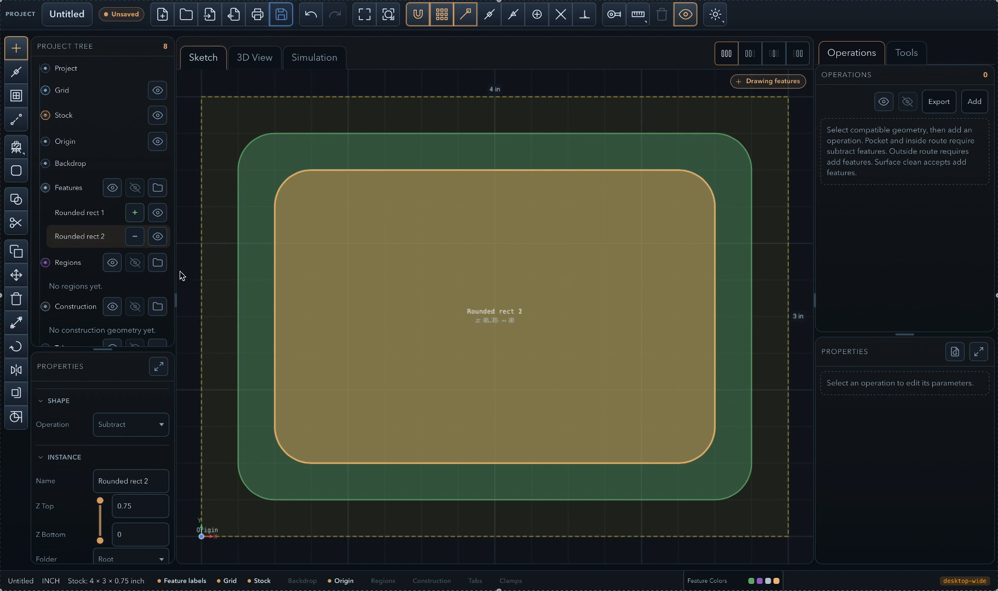
click(133, 240)
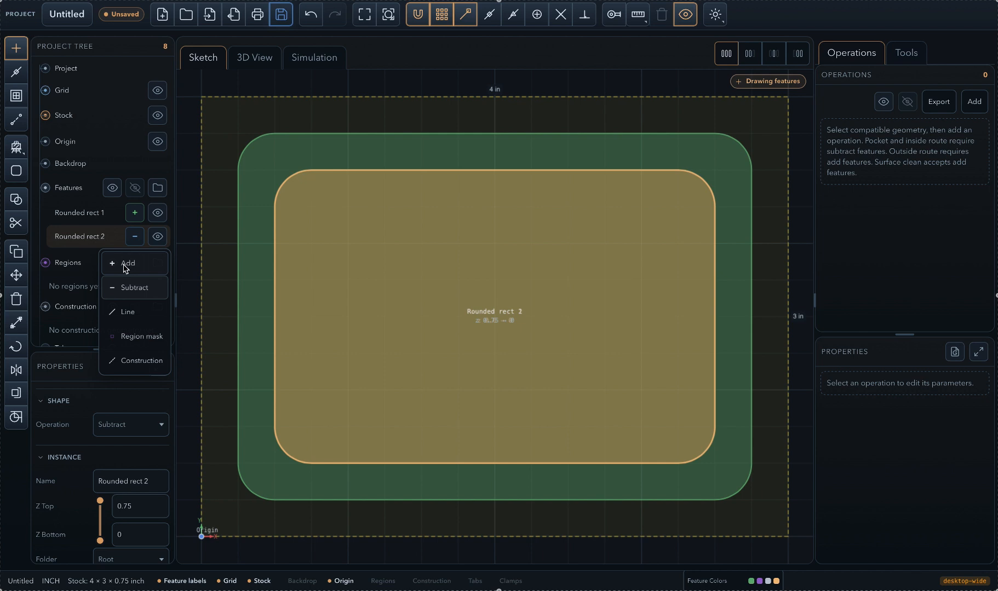
click(126, 264)
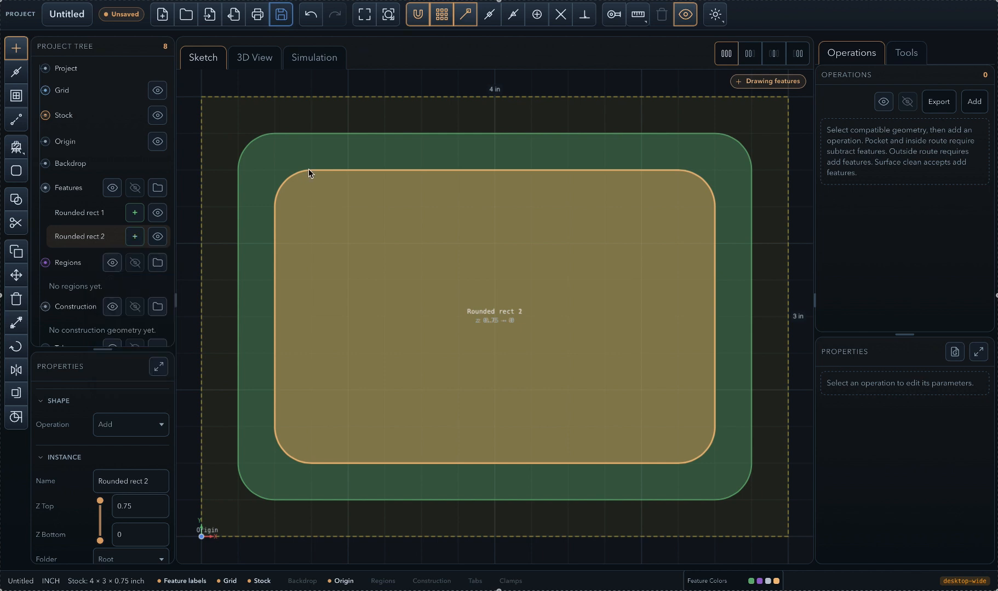
click(255, 62)
mouse_move(590, 409)
mouse_down()
mouse_move(577, 430)
mouse_move(514, 432)
mouse_move(534, 440)
mouse_move(608, 409)
mouse_move(582, 414)
mouse_up()
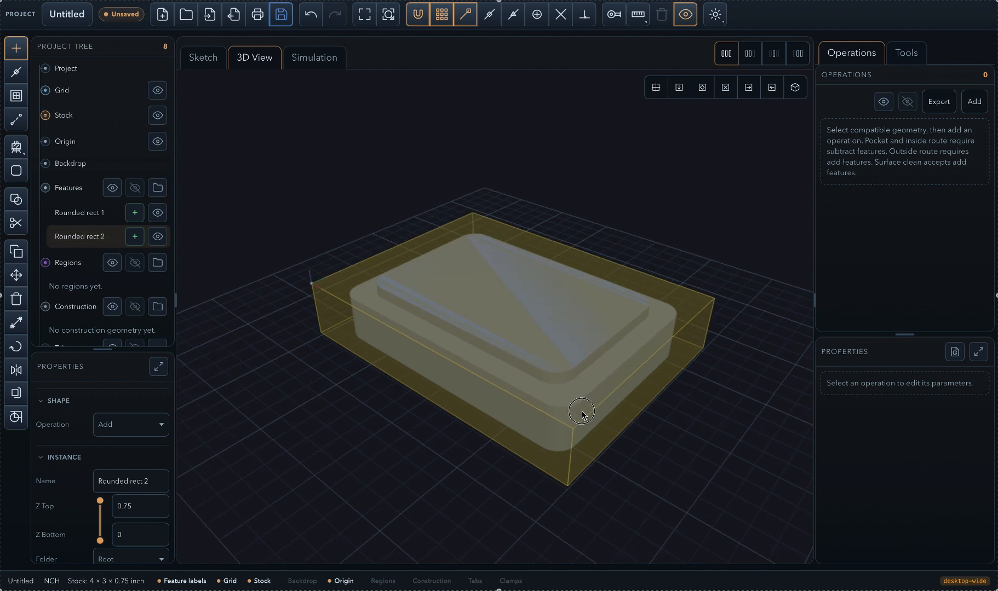
click(204, 58)
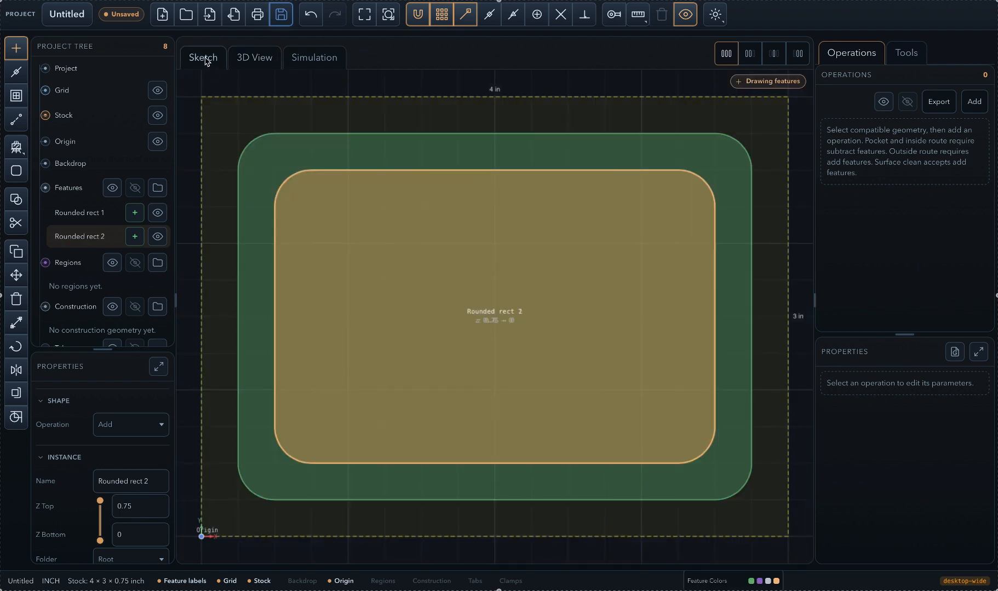
- Draw a third rounded rectangle, 2.5 × 1.5 in with a 0.25 corner radius, centred inside the second one
click(17, 148)
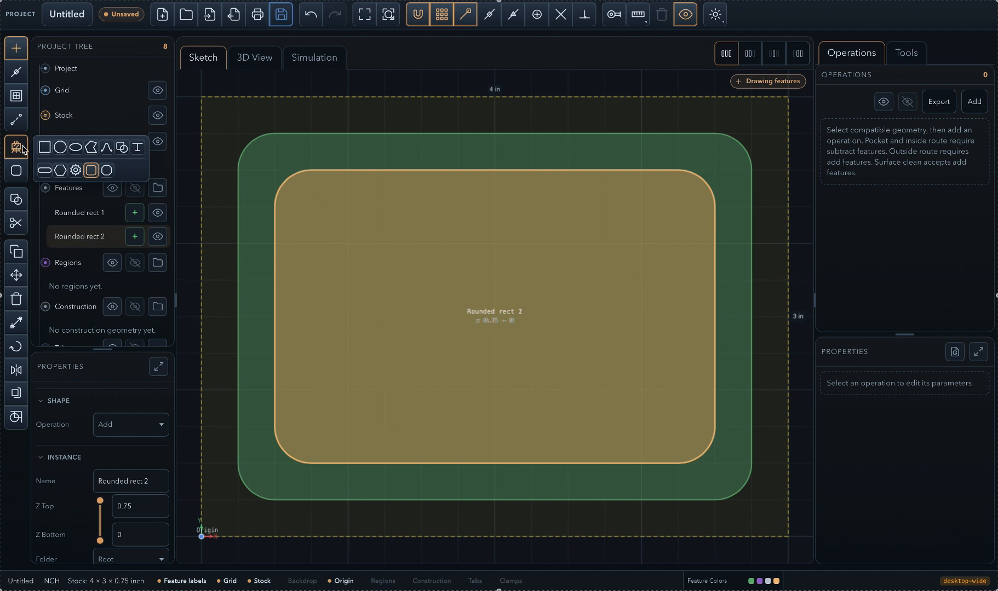
click(92, 170)
click(303, 135)
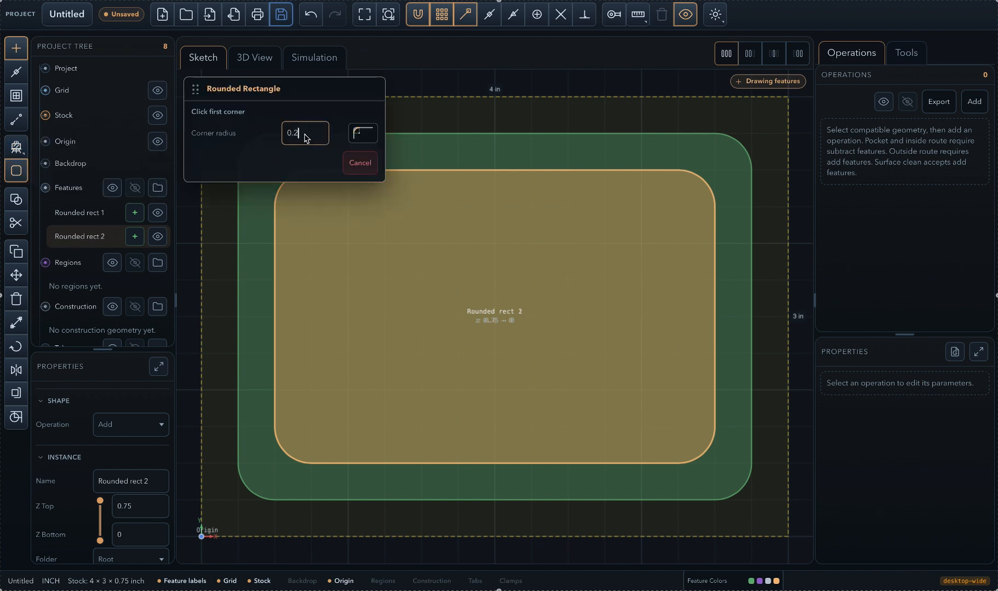
text(5)
click(310, 427)
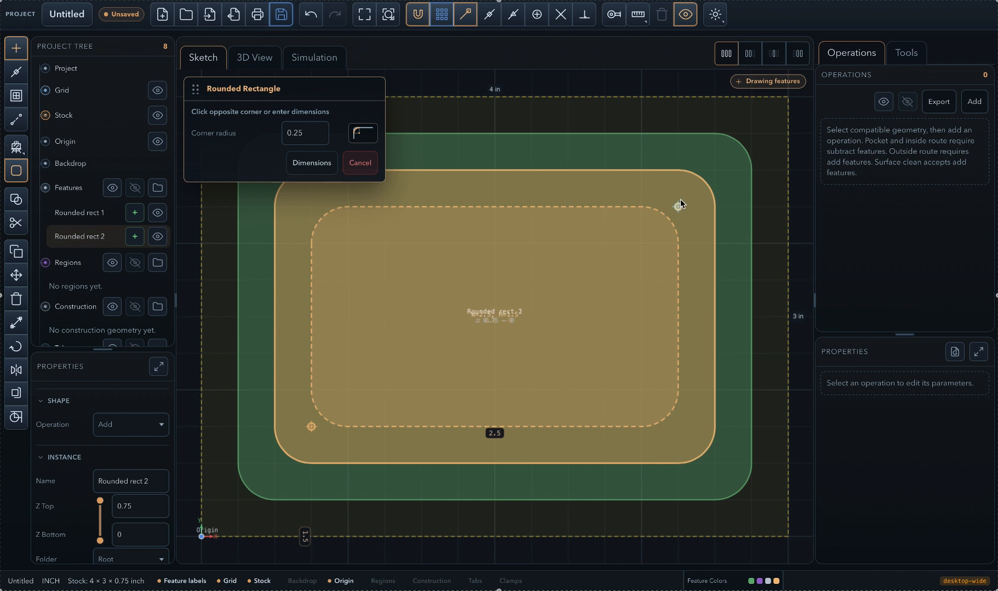
click(679, 206)
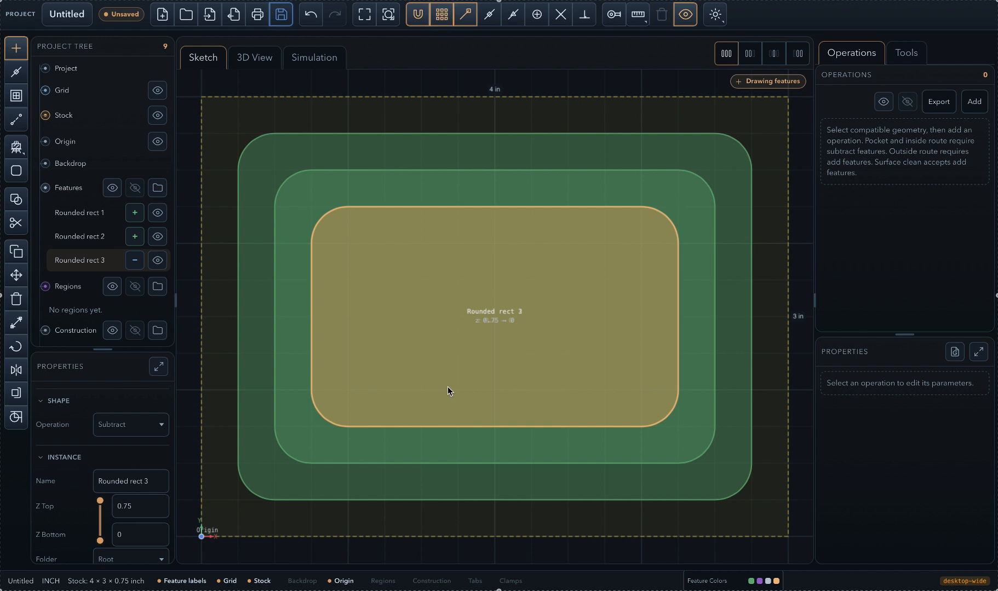
- Set the Z Bottom of Rounded rect 3 to 0.125 to give the pocket a floor, and inspect it in 3D
click(255, 61)
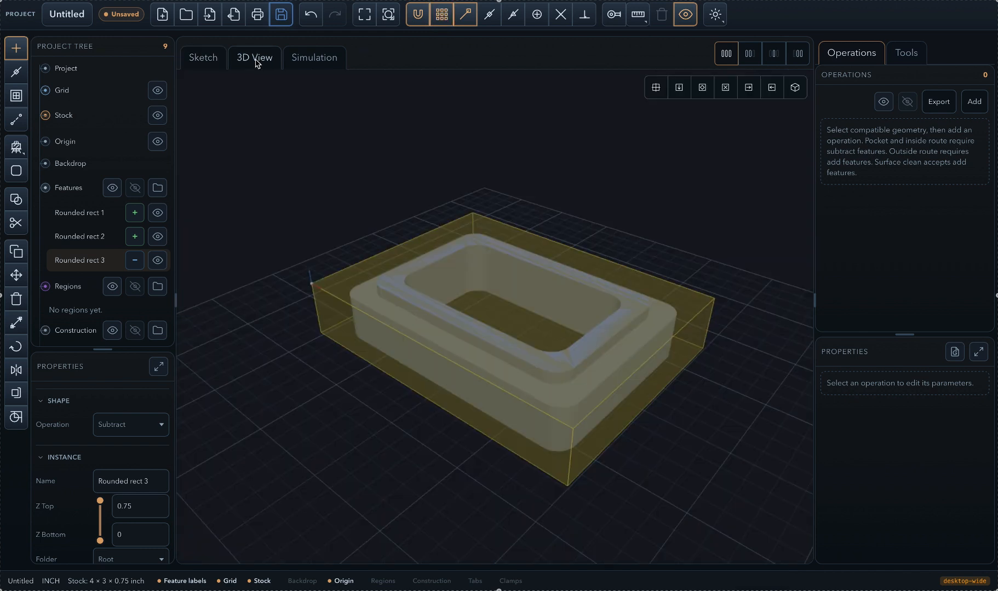
drag(582, 345, 551, 371)
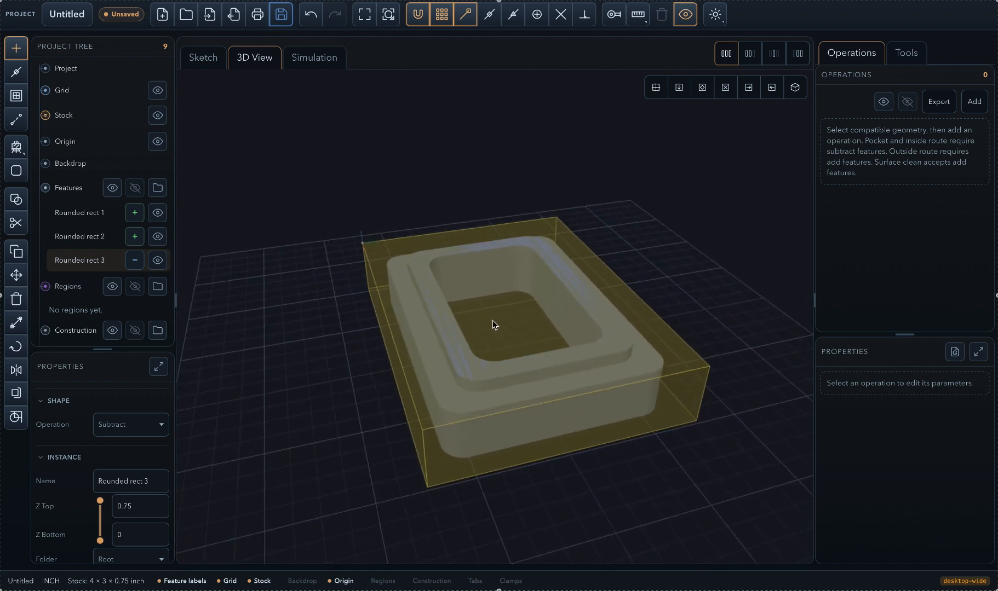
click(134, 537)
text(.125)
key(Return)
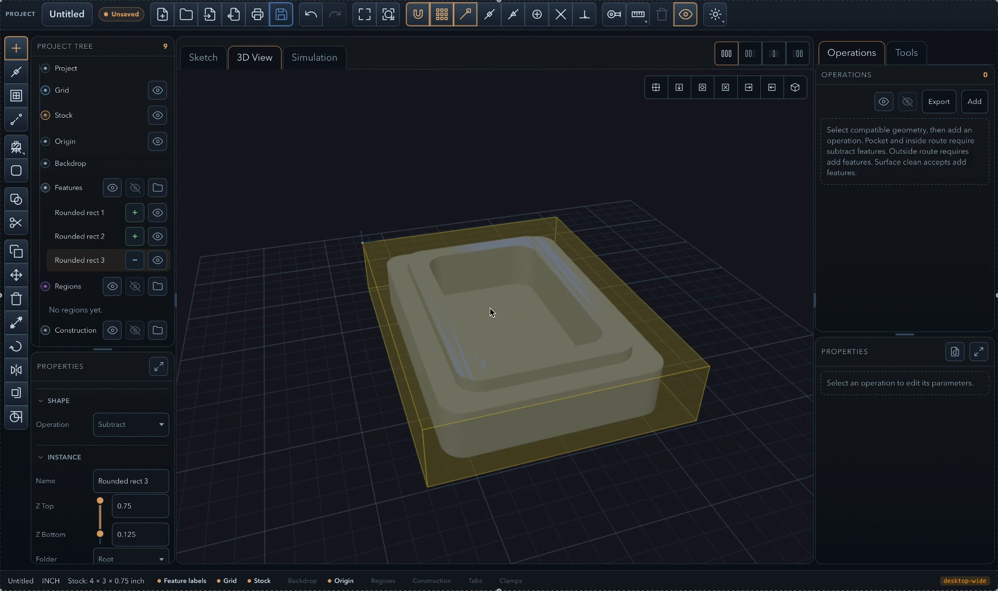
drag(486, 356, 520, 358)
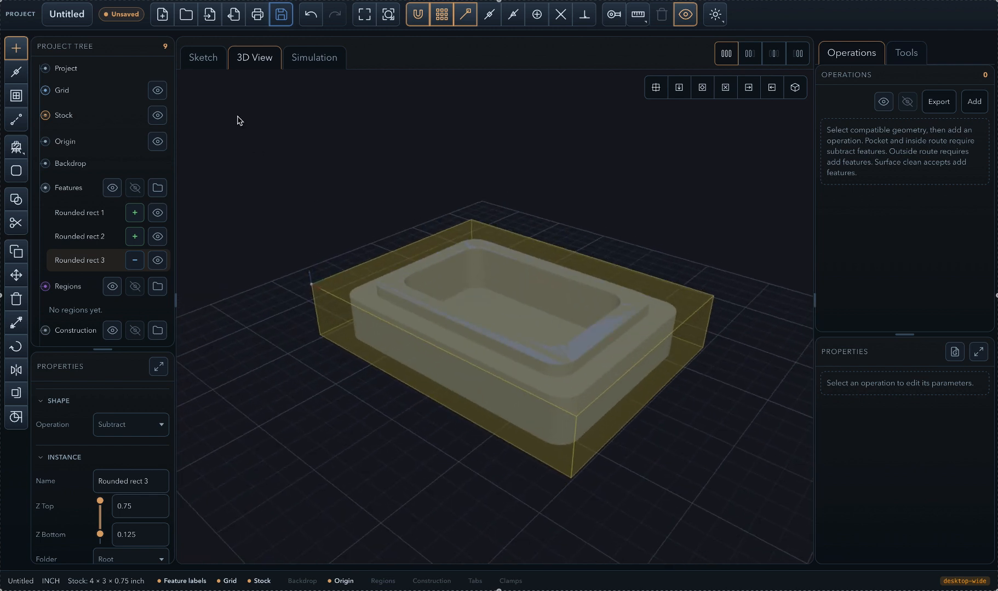
click(204, 61)
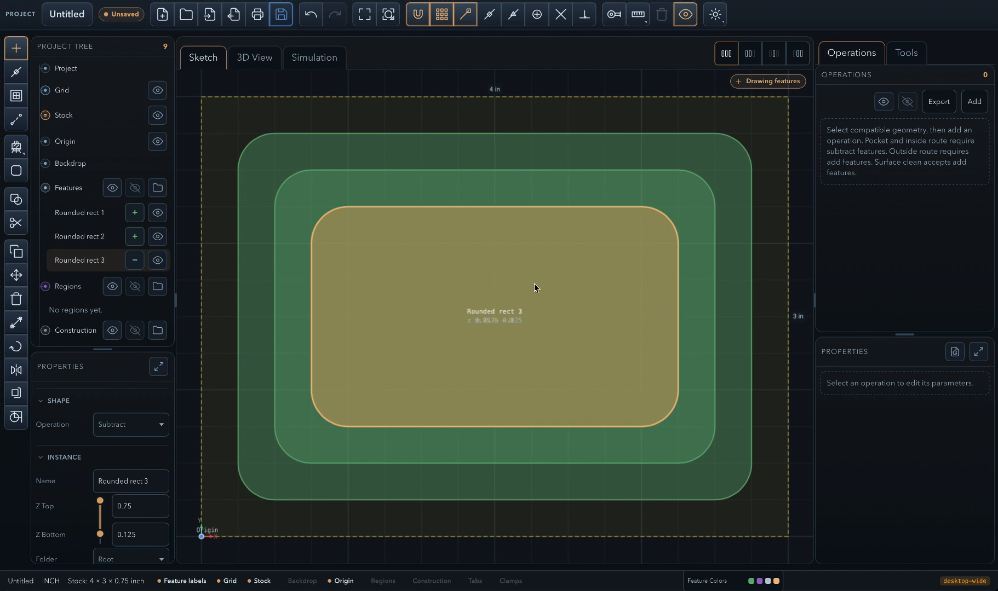
- Create a Pocket operation from Rounded rect 3 and review its tool and target settings
right_click(565, 253)
mouse_move(591, 265)
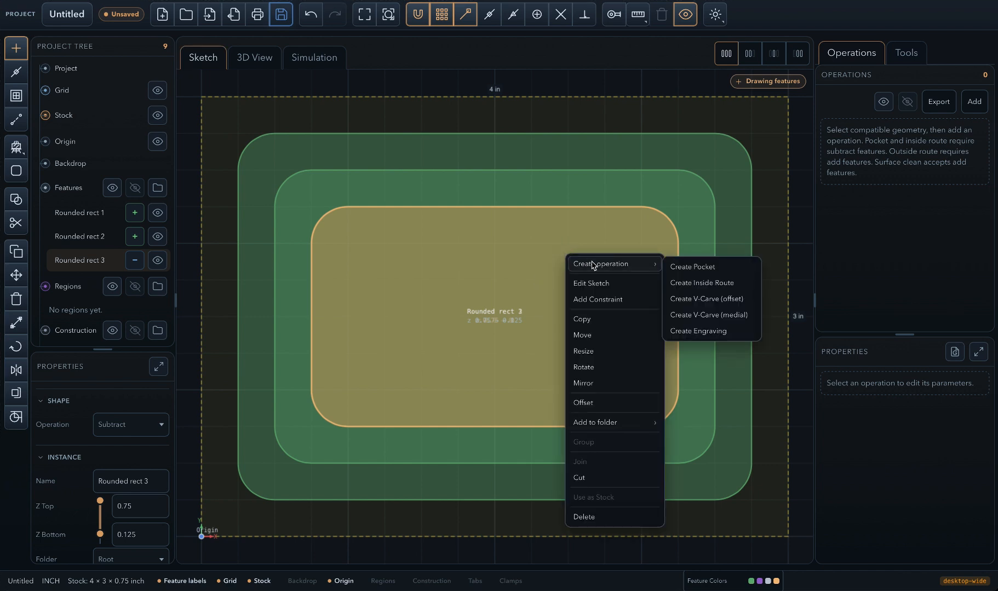
click(691, 268)
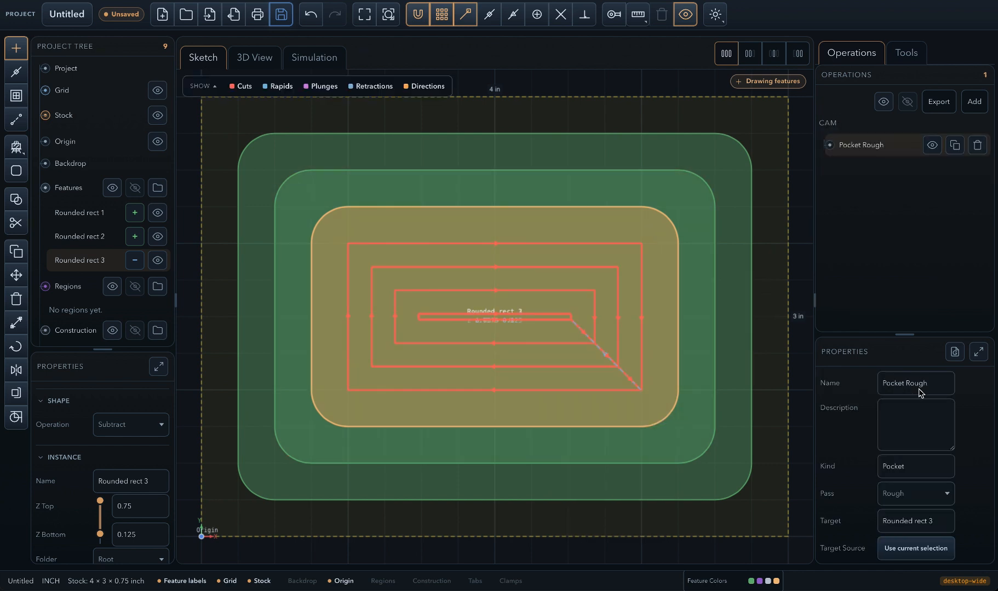
scroll(928, 464, down, 2)
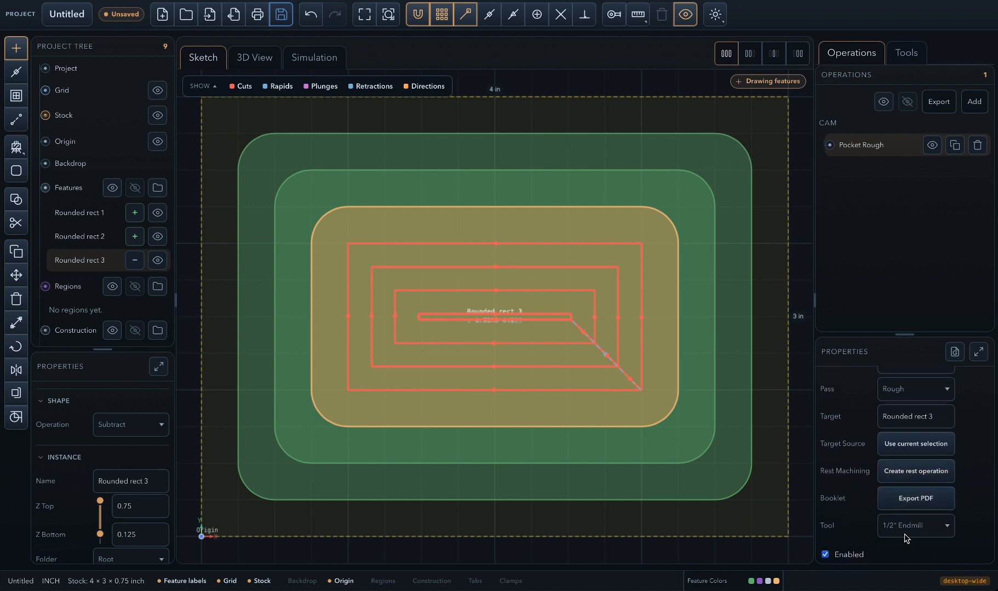
scroll(916, 509, up, 1)
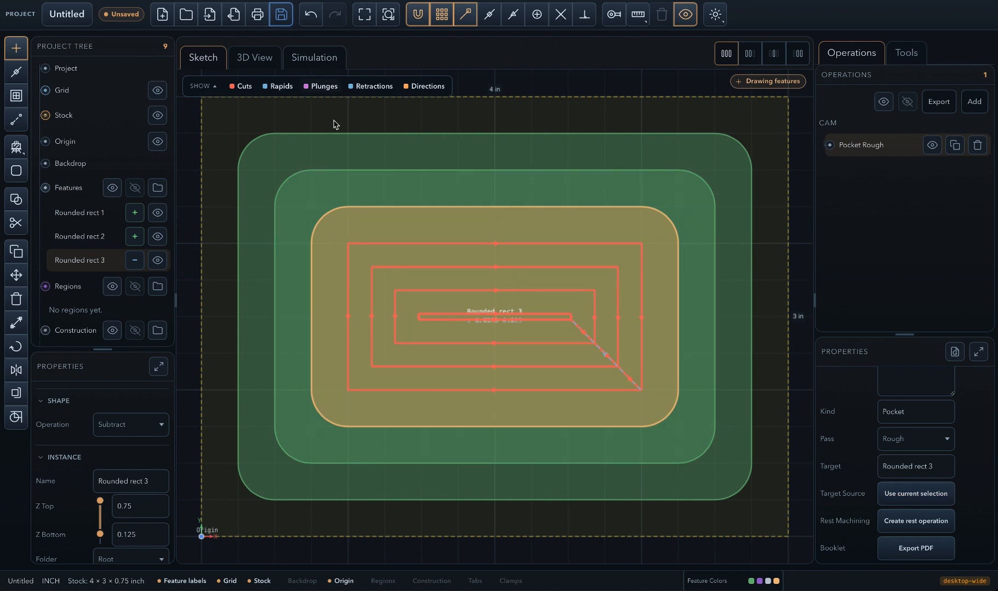
- Inspect the pocket roughing toolpath up close in 3D
click(257, 59)
scroll(529, 317, up, 3)
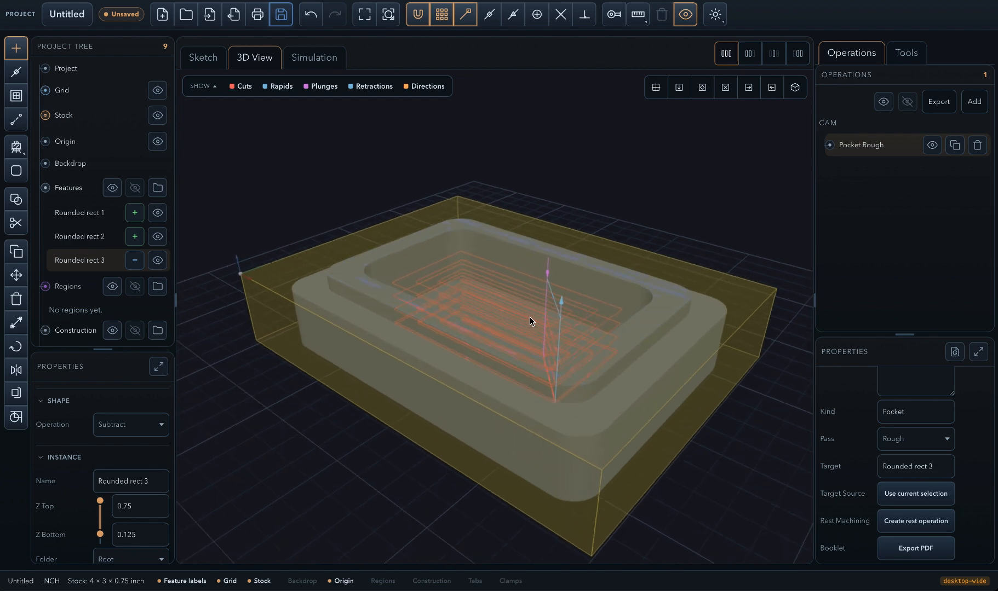
scroll(570, 415, up, 2)
drag(570, 415, 589, 395)
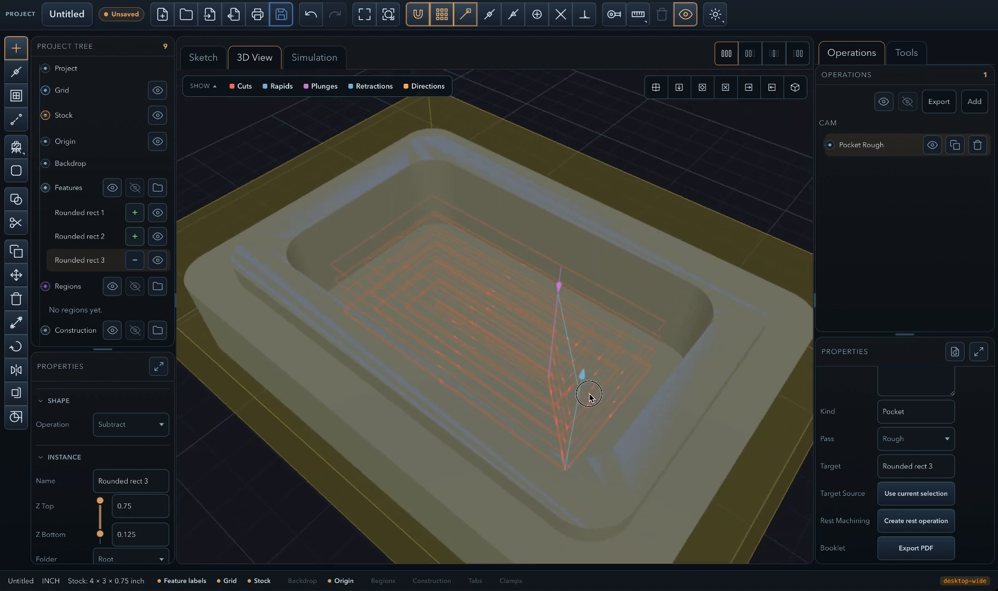
- Simulate the pocket roughing operation with the simulation detail set to 1160 and inspect the cut
click(309, 62)
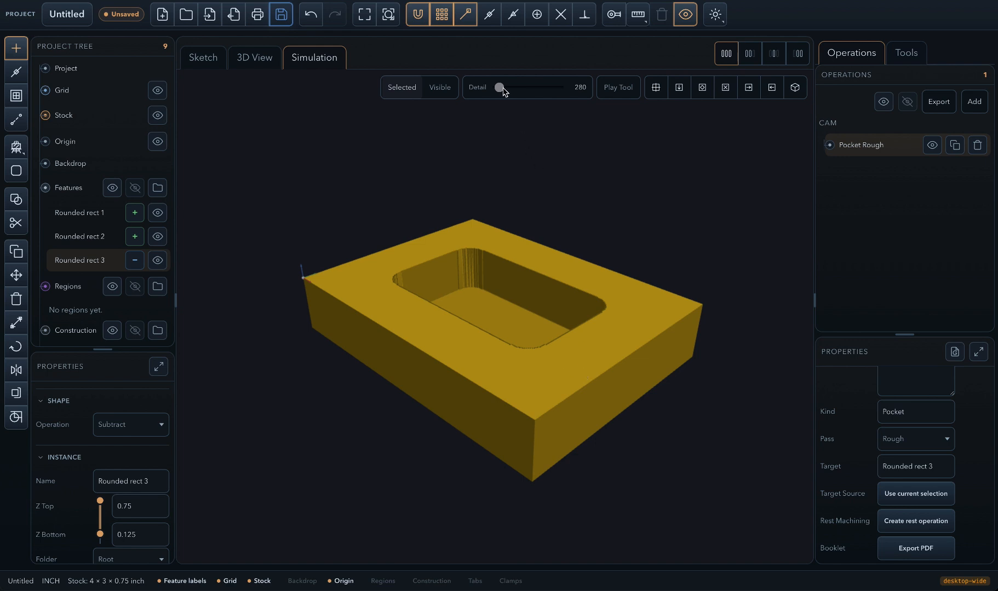
click(542, 88)
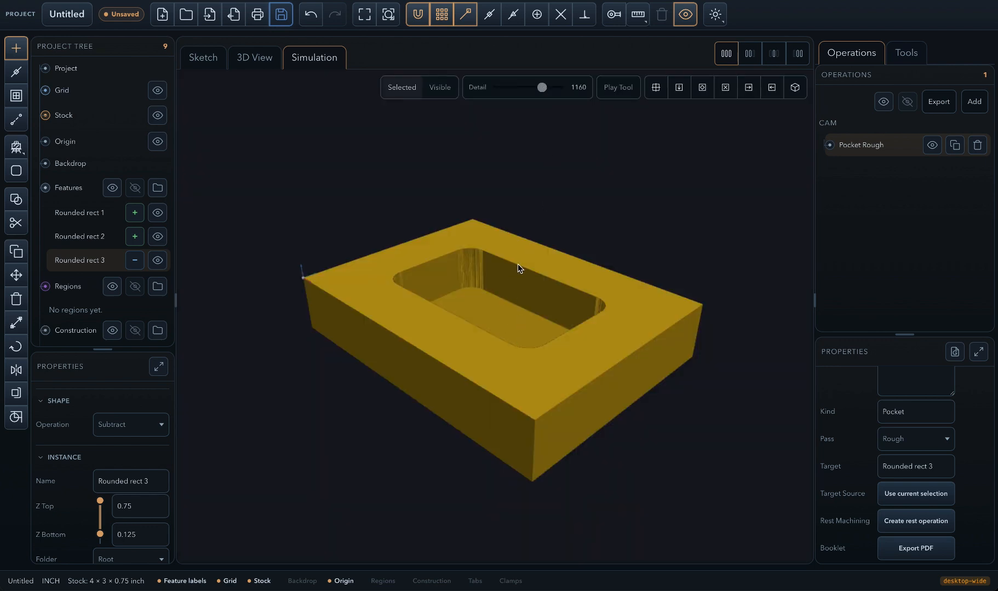
mouse_move(557, 371)
mouse_down()
mouse_move(465, 357)
mouse_move(524, 373)
mouse_move(574, 363)
mouse_move(566, 363)
mouse_up()
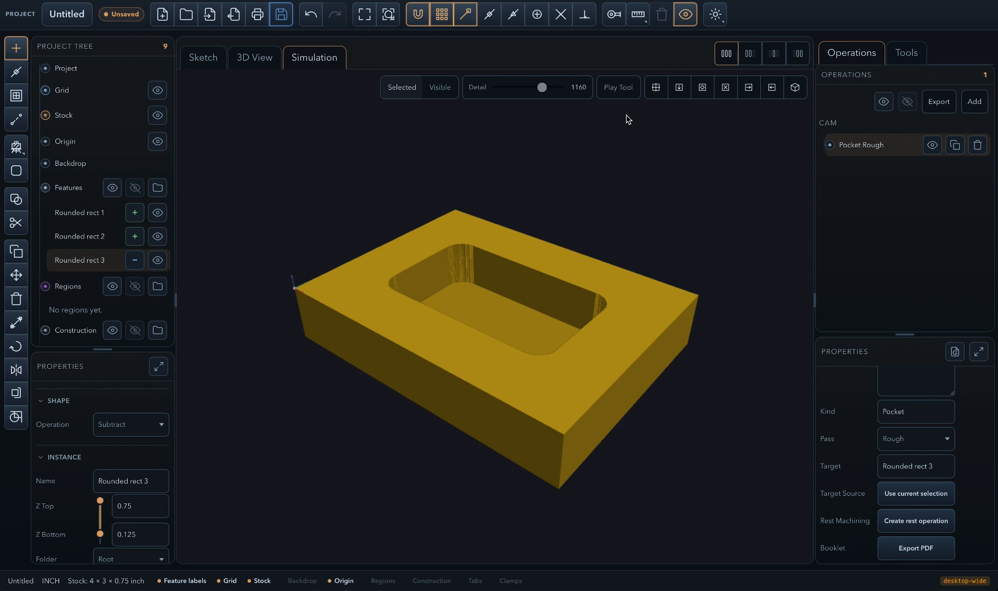
- Play the tool animation of the pocket cut at a raised speed, and pause it partway through
click(621, 93)
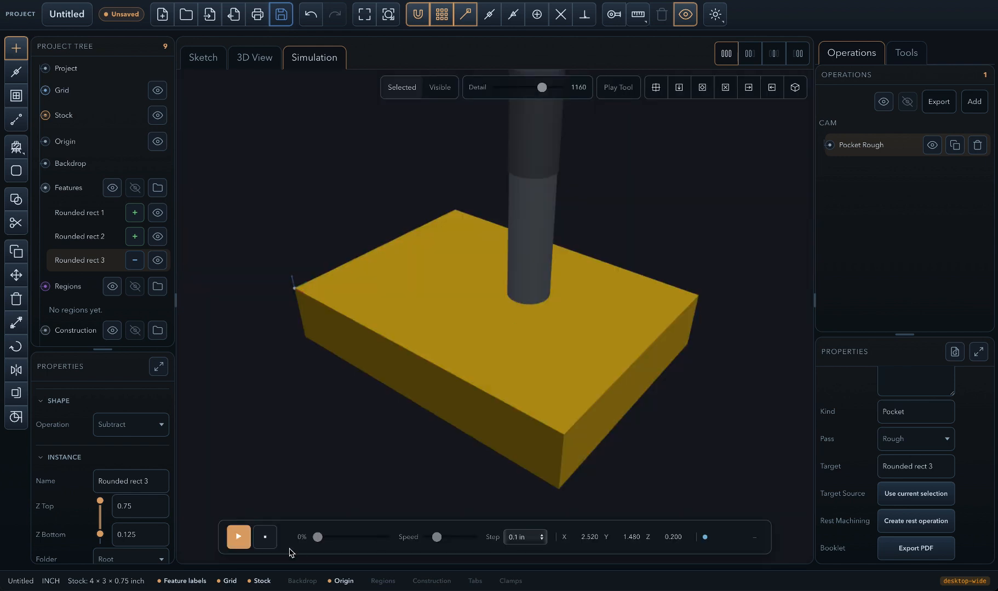
click(237, 545)
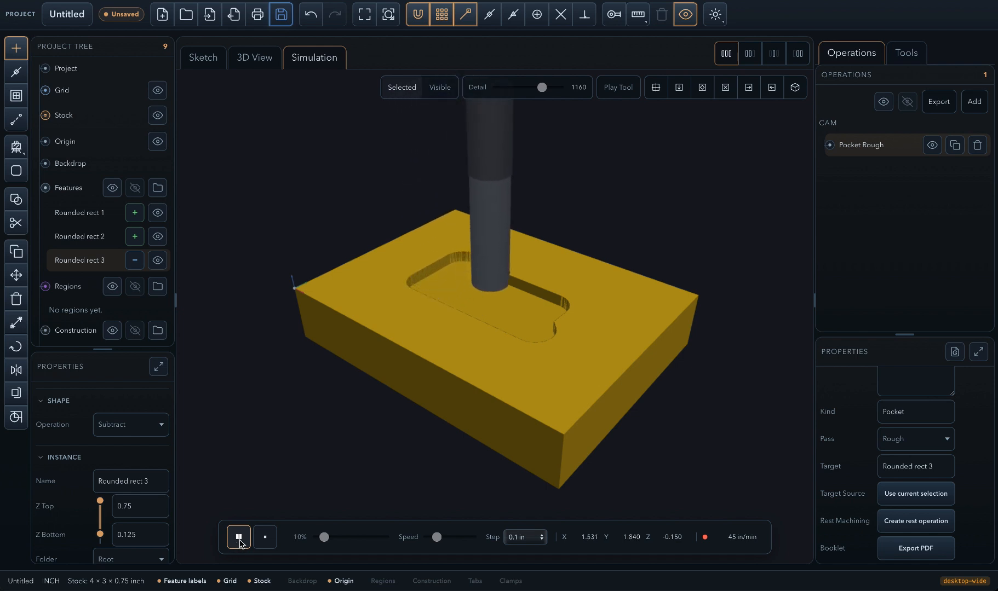
click(457, 538)
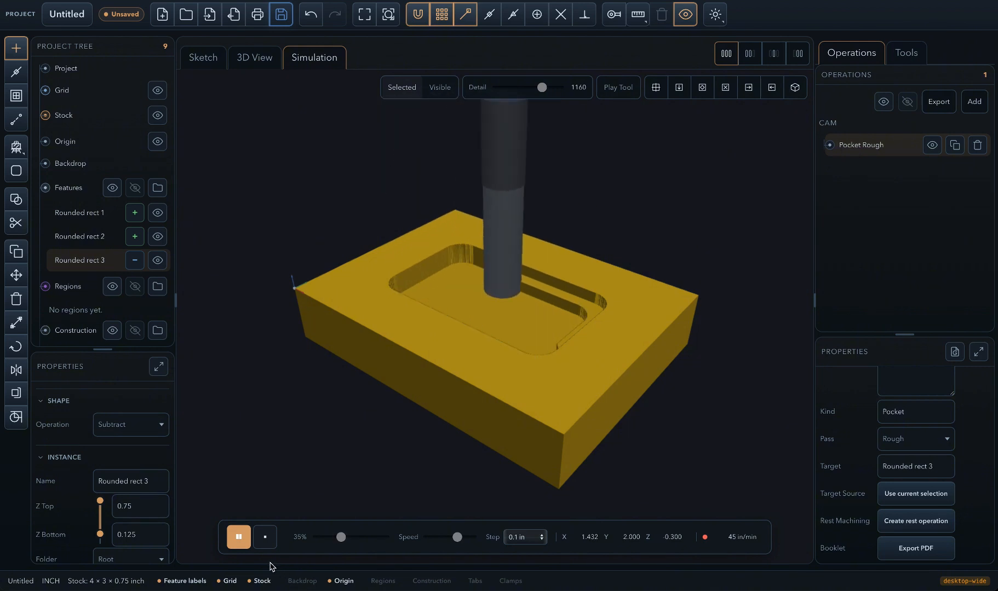
click(238, 537)
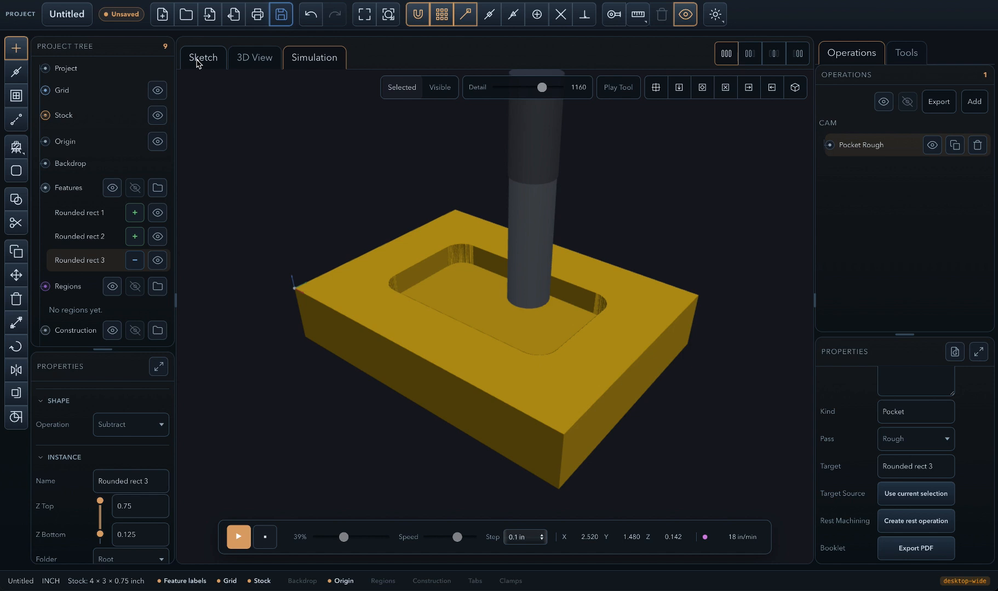
- Create a Surface Clean operation from Rounded rect 1, the outermost rounded rectangle
click(198, 59)
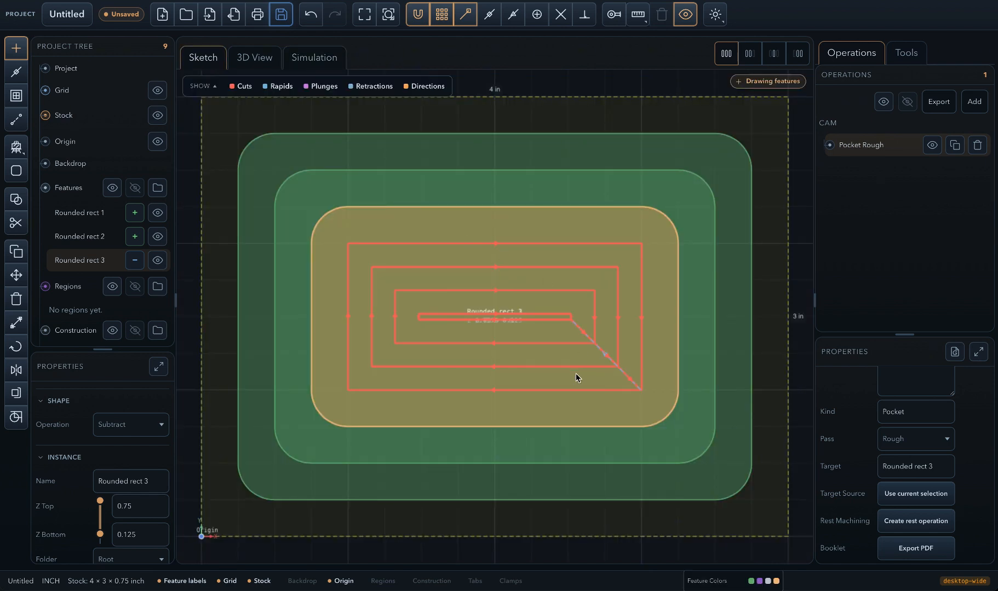
click(253, 58)
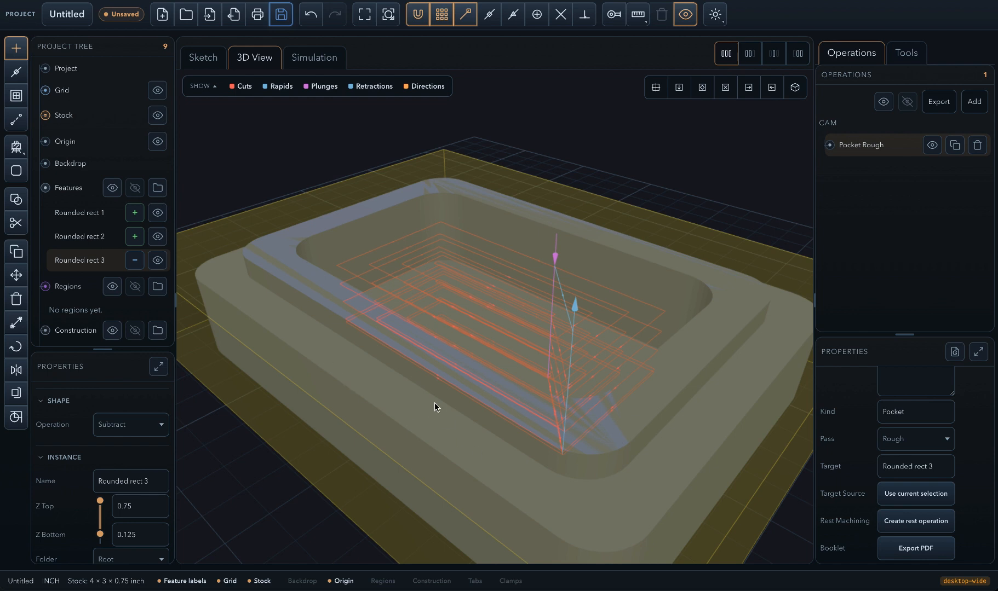
click(206, 60)
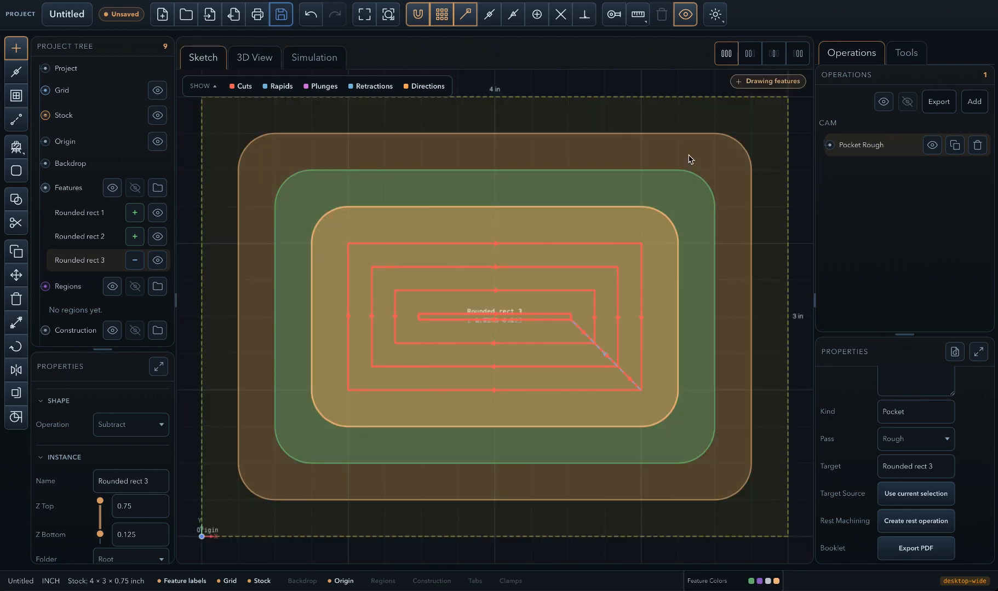
click(689, 159)
right_click(689, 159)
mouse_move(709, 166)
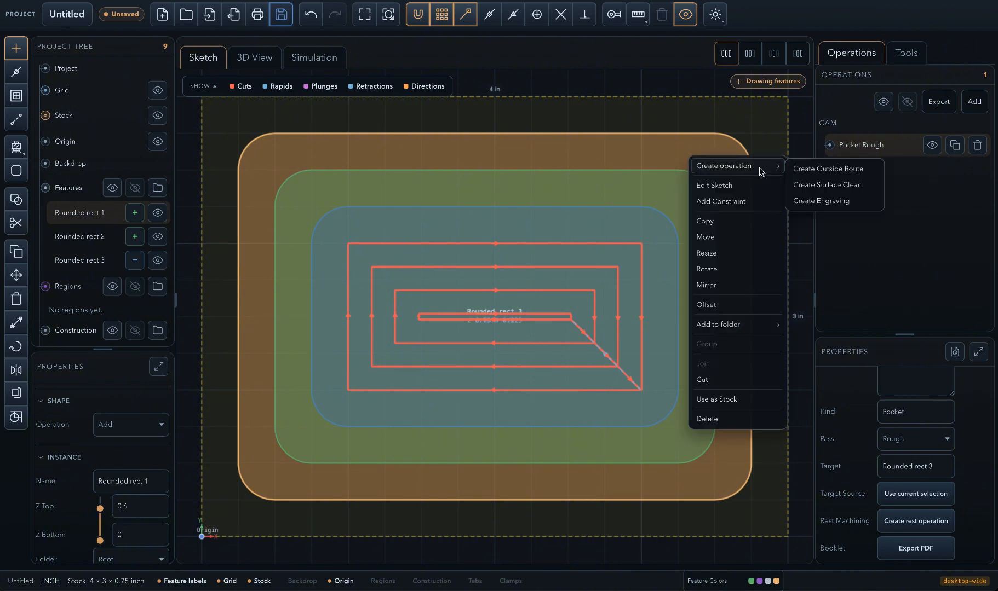
click(815, 186)
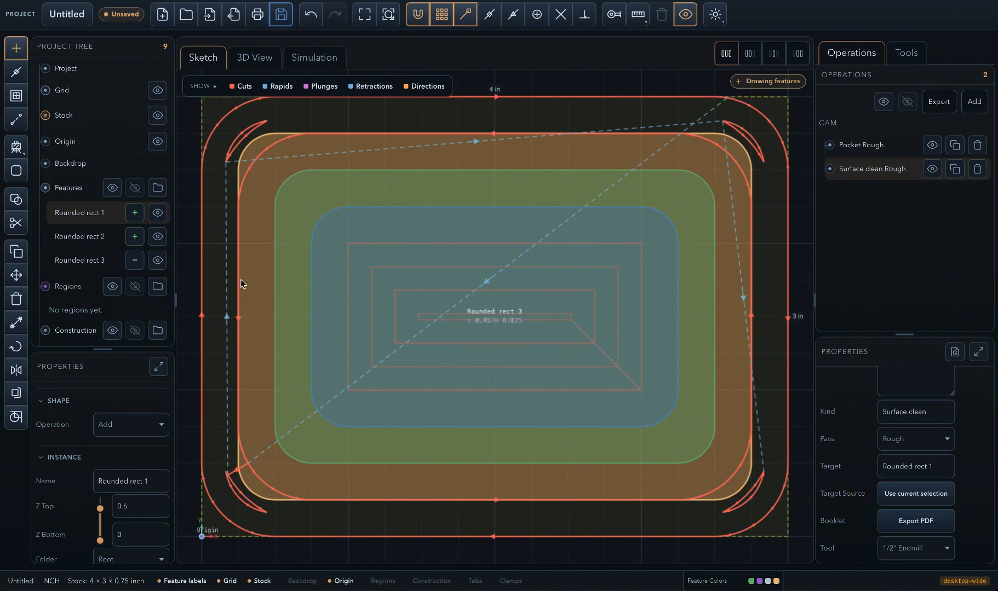
- Import the 1/4" Endmill from the tool library into the project
click(912, 54)
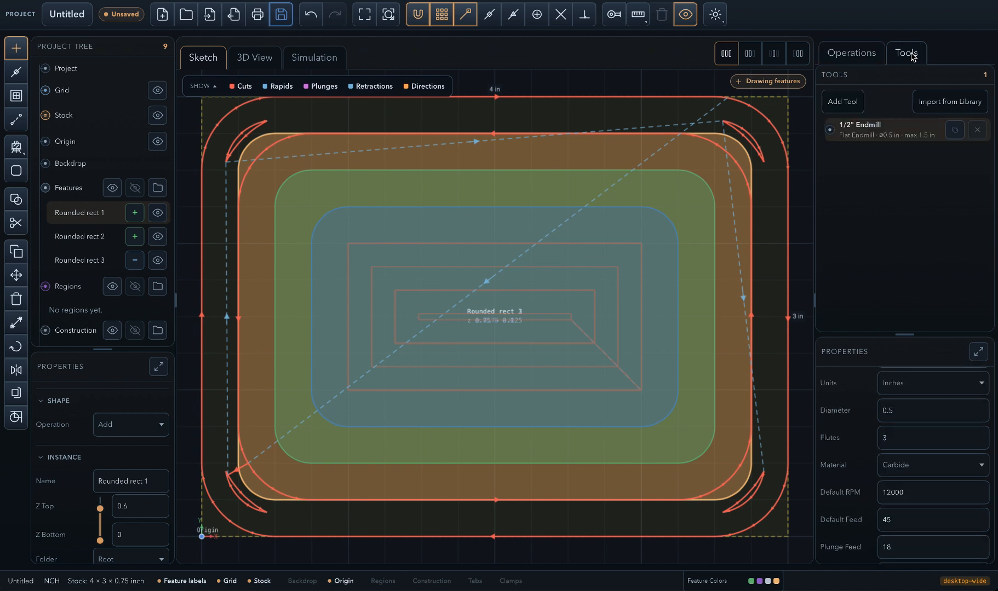
click(957, 109)
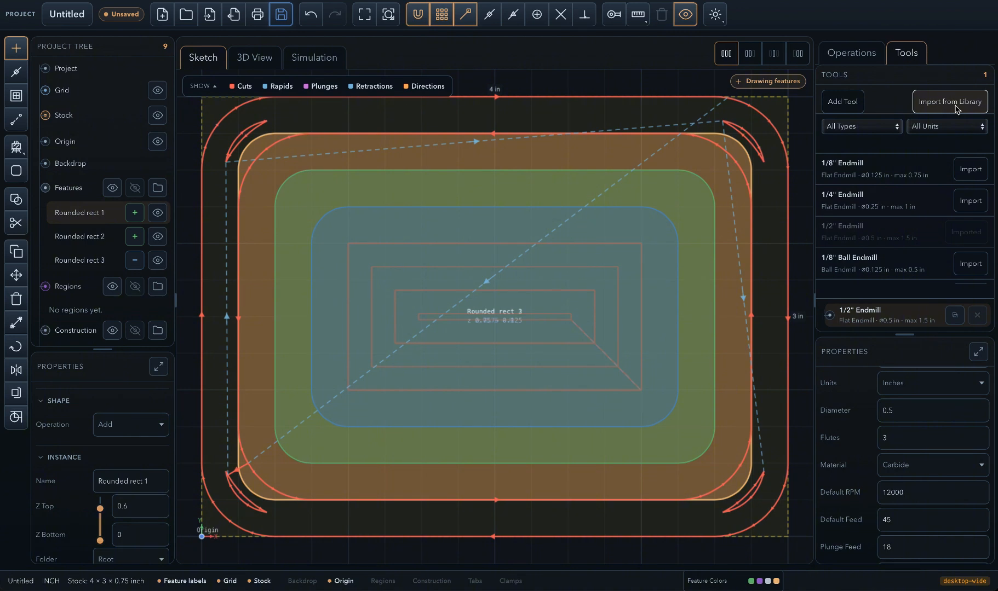
click(973, 206)
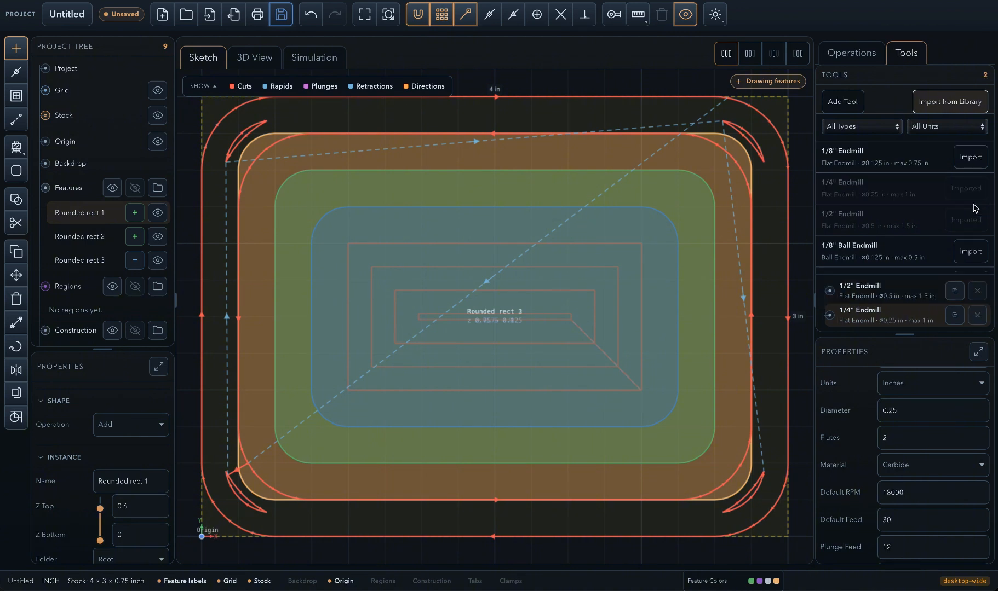
- Assign the 1/4" Endmill to the Surface clean Rough operation and inspect its simulated cut
click(858, 55)
scroll(908, 456, down, 3)
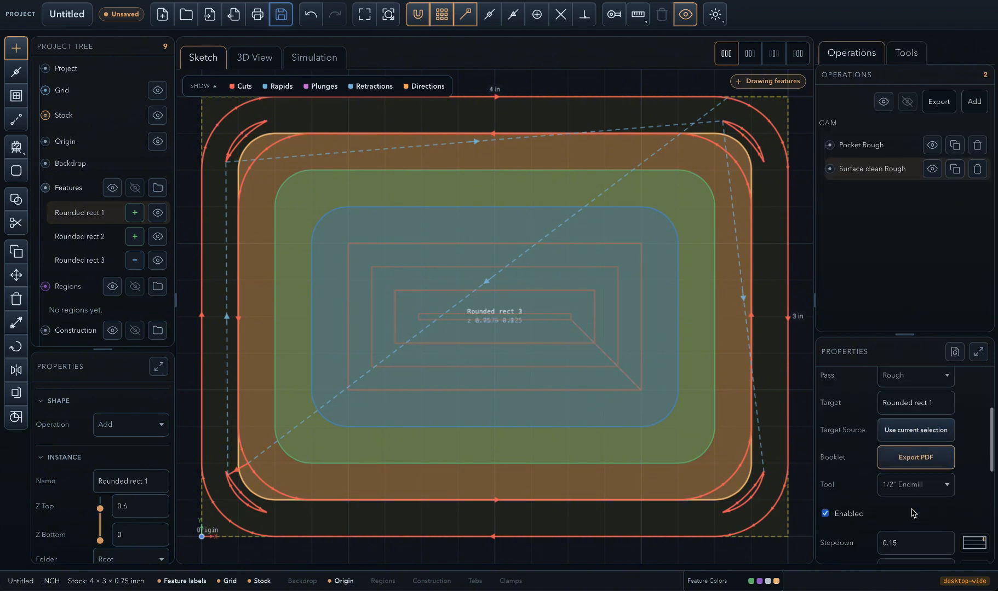
click(908, 455)
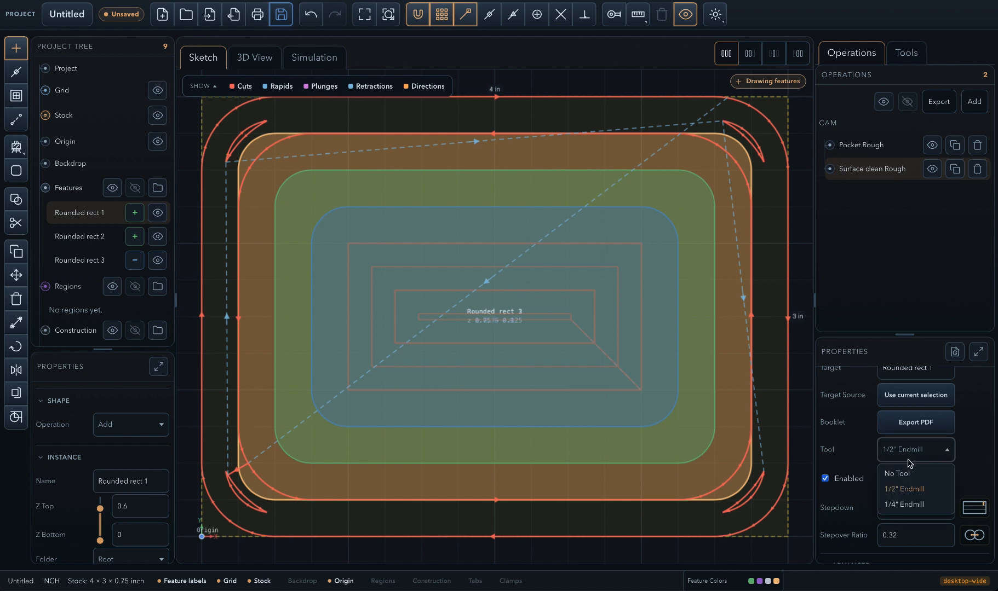
click(908, 510)
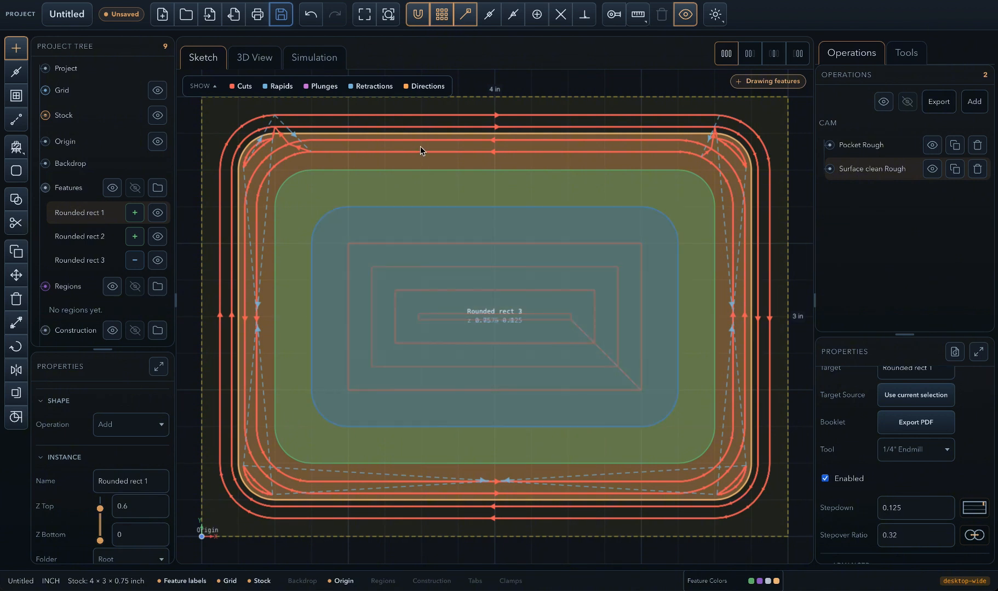
click(312, 62)
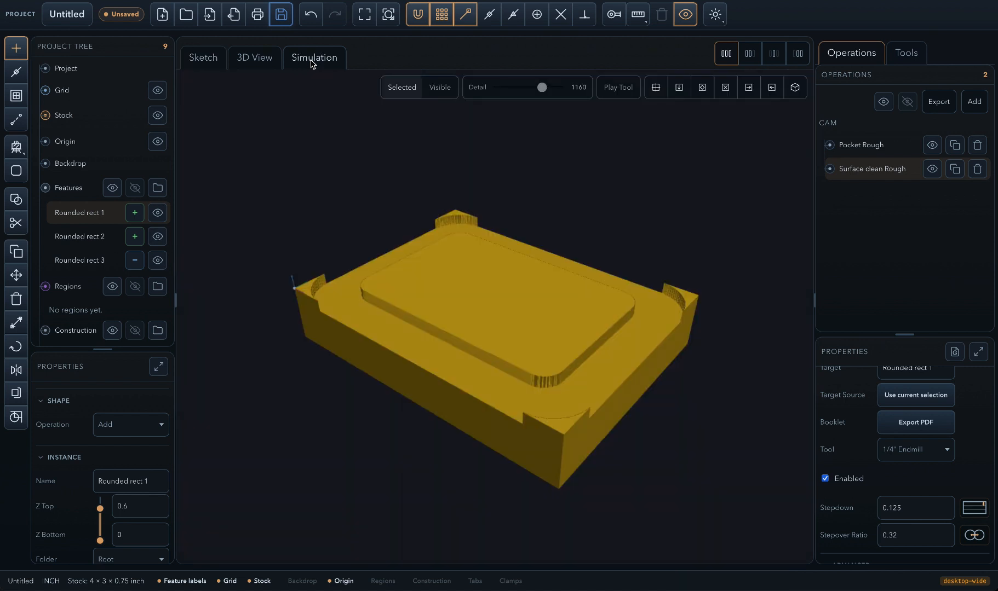
drag(596, 393, 617, 385)
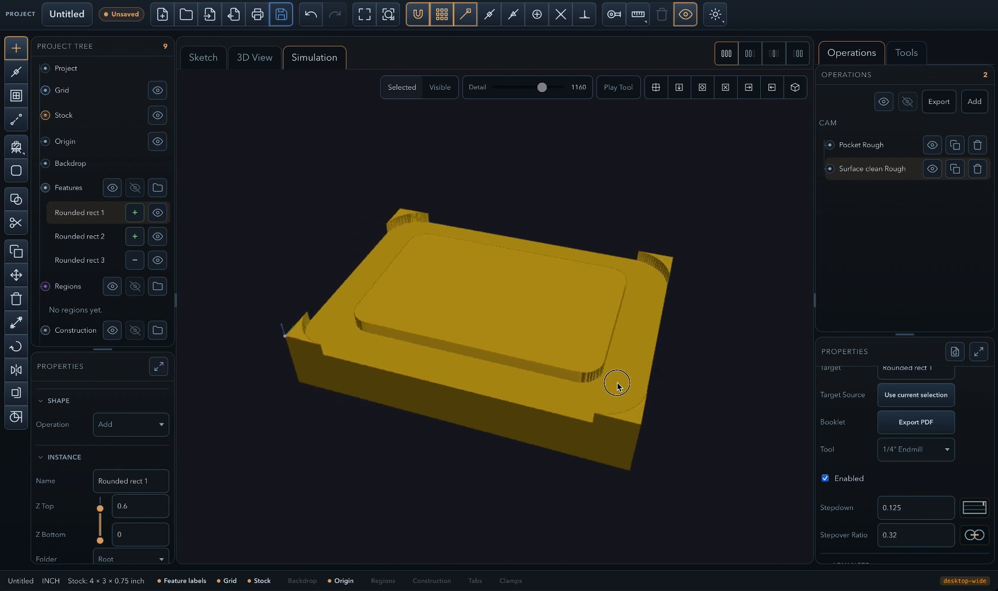
- Create an Outside Route operation around Rounded rect 1 in the sketch
click(204, 63)
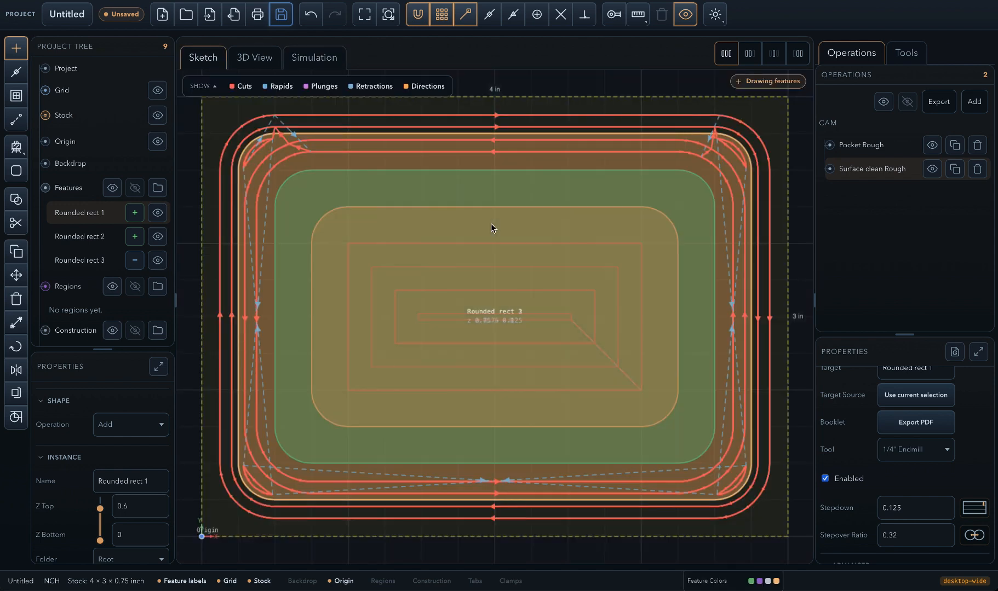
right_click(693, 137)
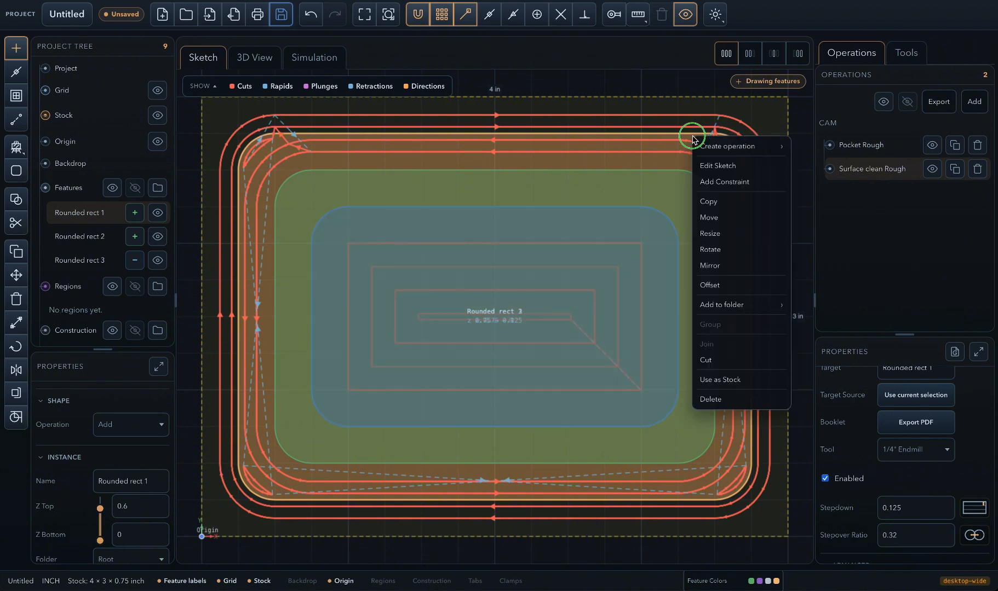
mouse_move(725, 148)
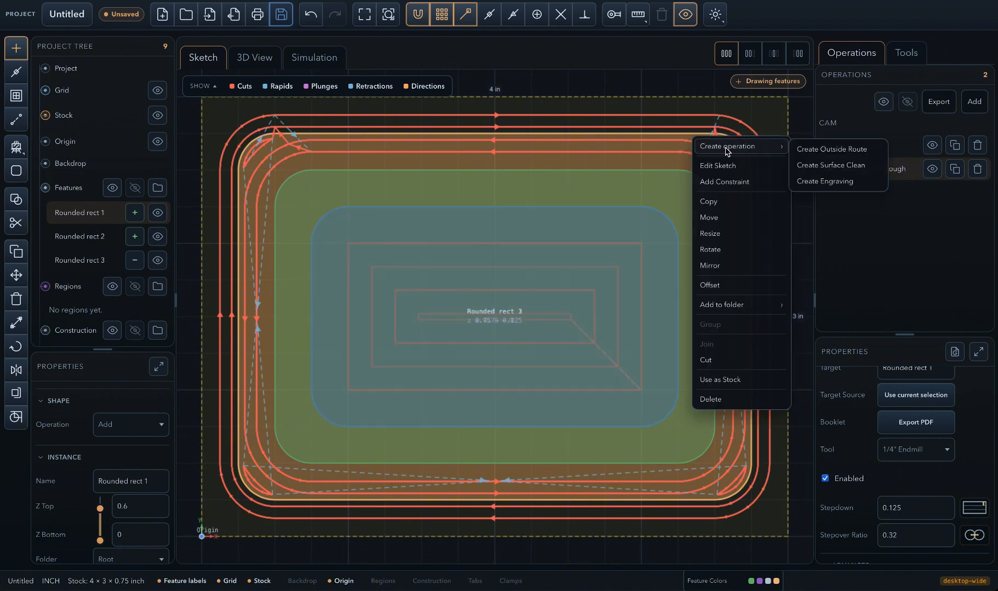
click(830, 152)
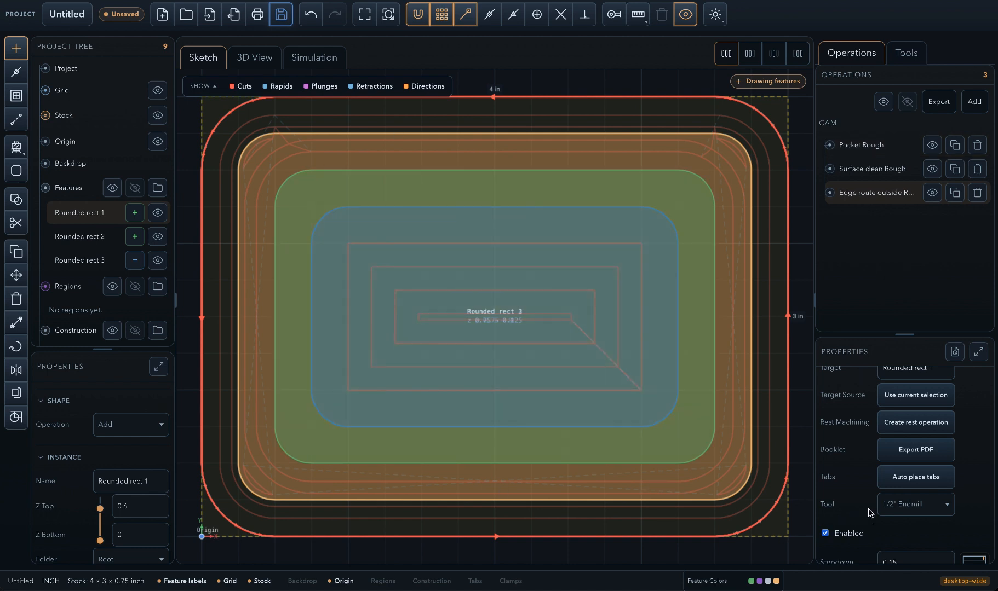
- Assign the 1/4" Endmill to the outside edge route and review its stepdown, advanced and feed settings
click(909, 507)
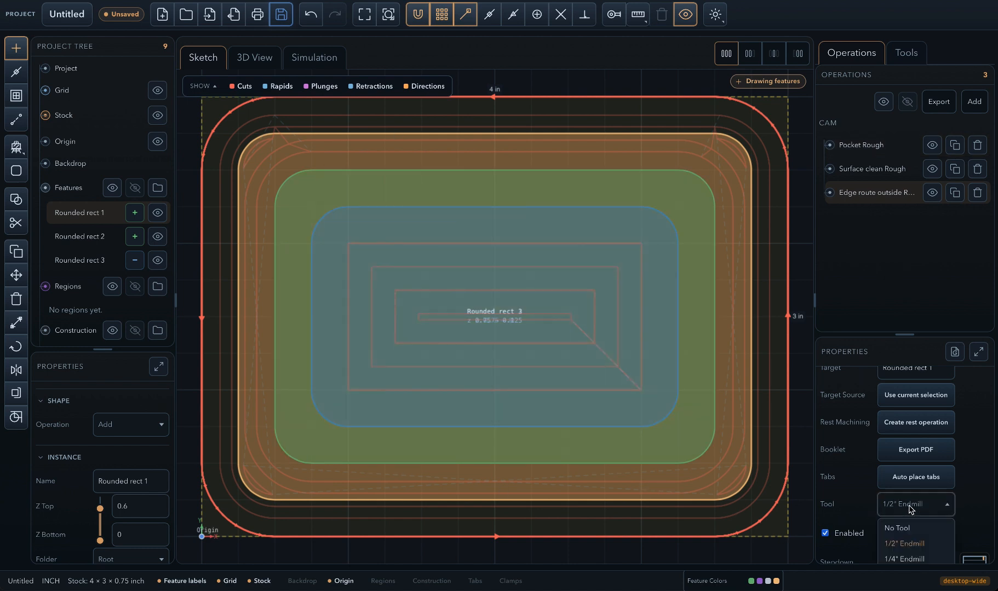
click(903, 559)
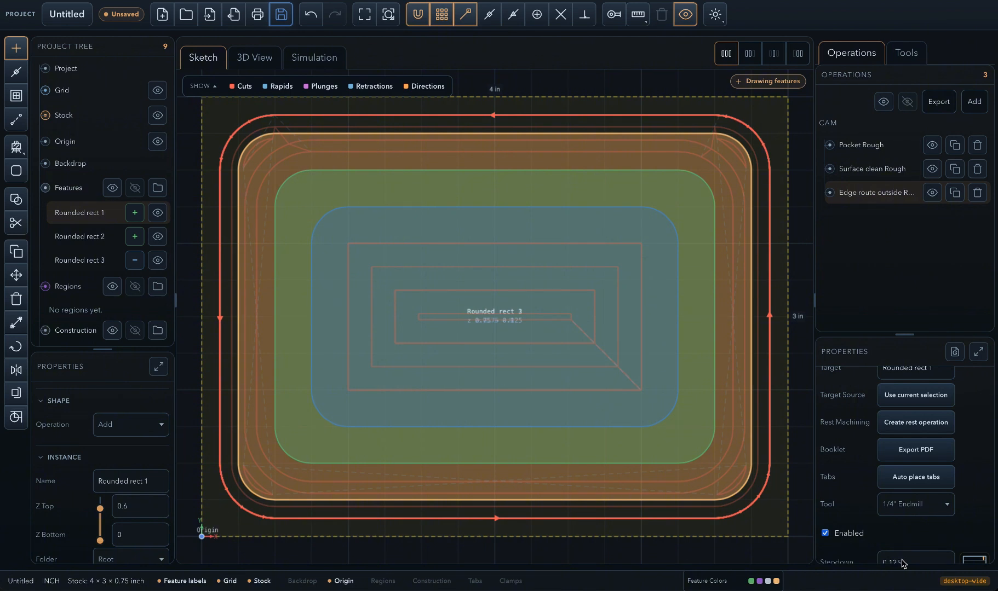
scroll(923, 490, down, 3)
scroll(923, 490, down, 1)
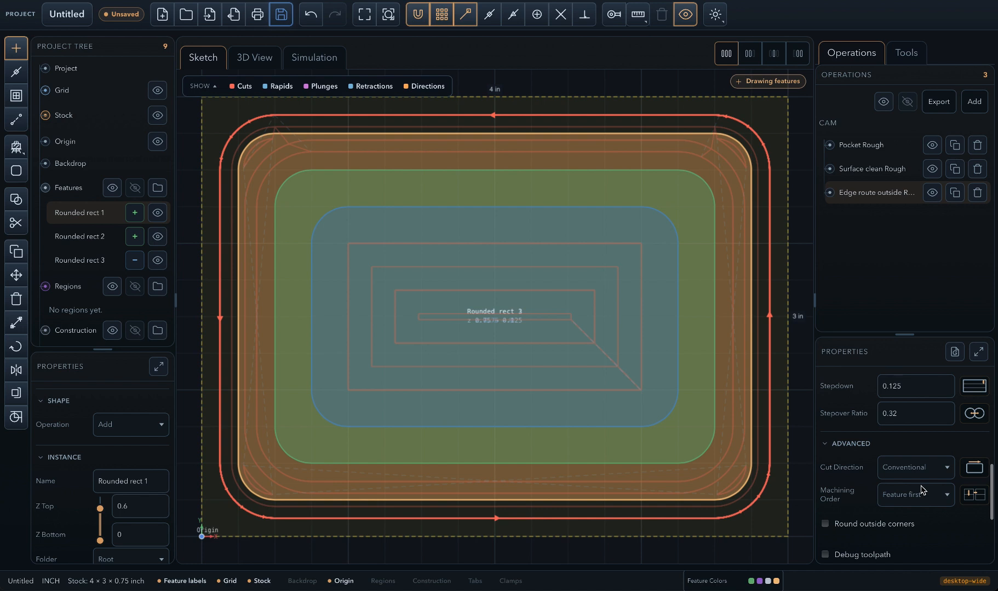
scroll(923, 490, down, 3)
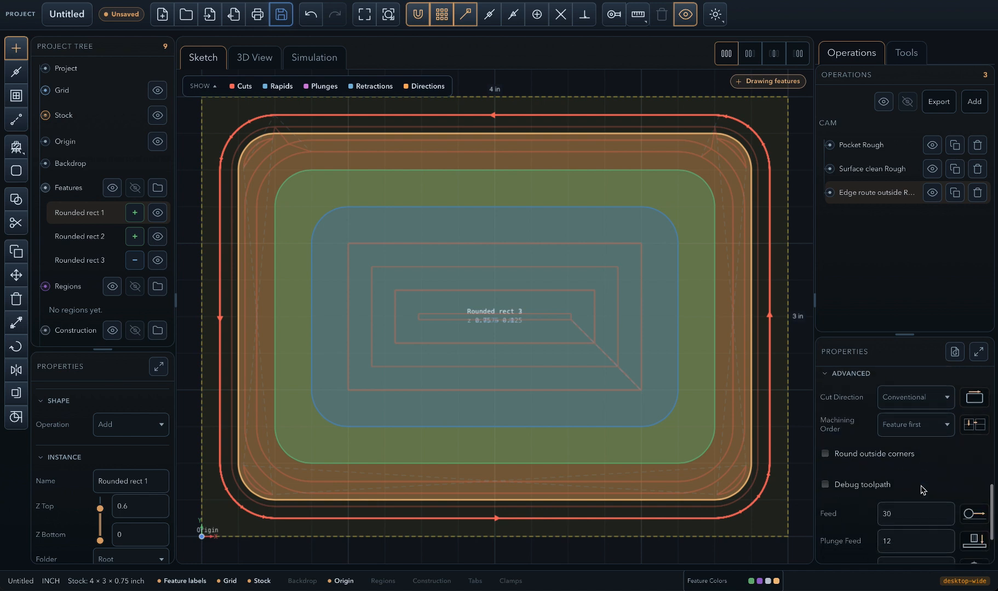
scroll(923, 490, up, 5)
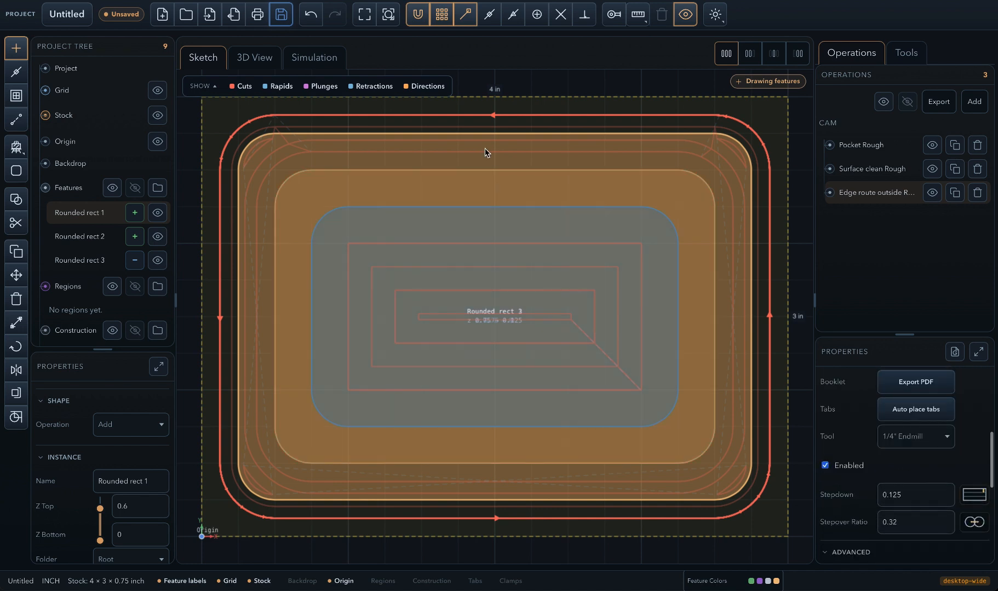
- Simulate the outside edge route, switch the simulation to all visible operations, and inspect the combined cut from several angles
click(316, 60)
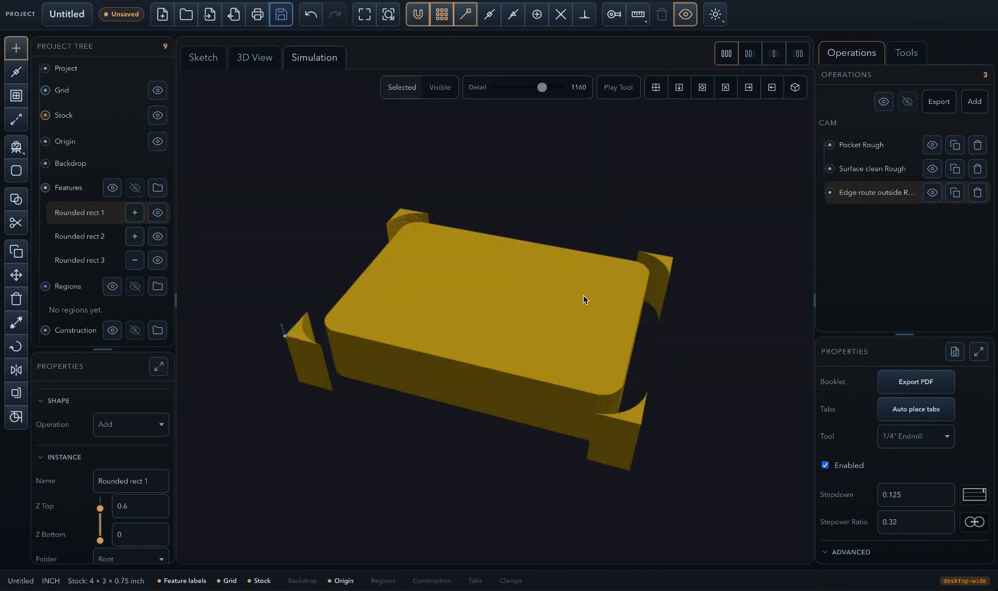
drag(584, 300, 604, 346)
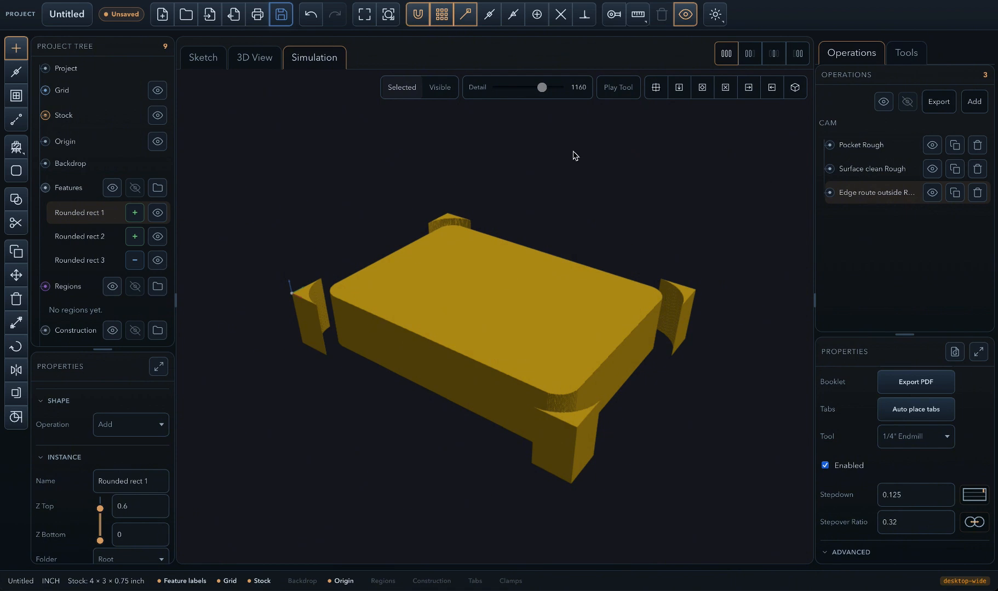
click(437, 91)
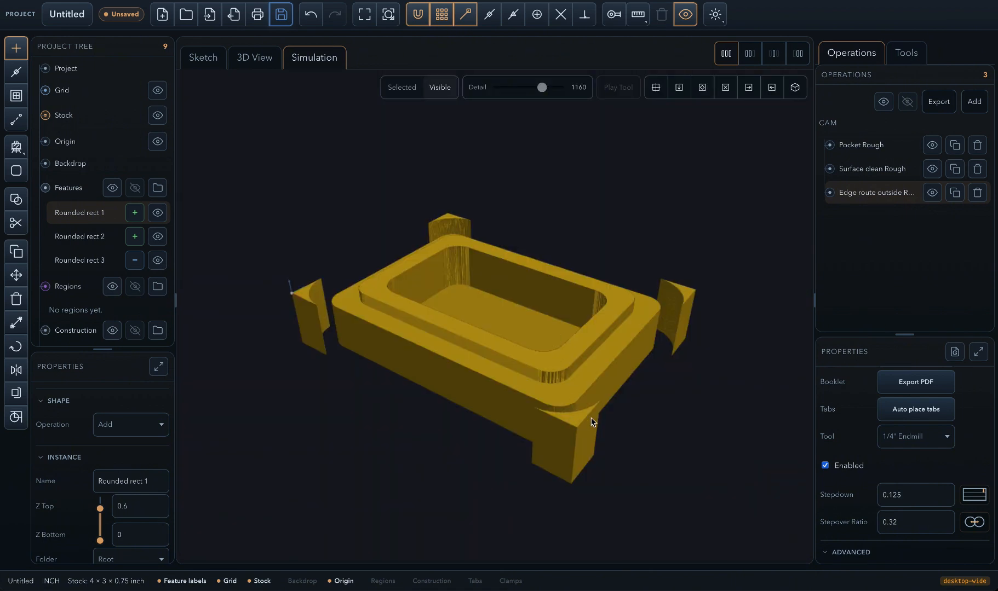
mouse_move(618, 416)
mouse_down()
mouse_move(552, 433)
mouse_move(501, 427)
mouse_move(530, 433)
mouse_move(578, 414)
mouse_move(617, 412)
mouse_up()
drag(643, 392, 520, 378)
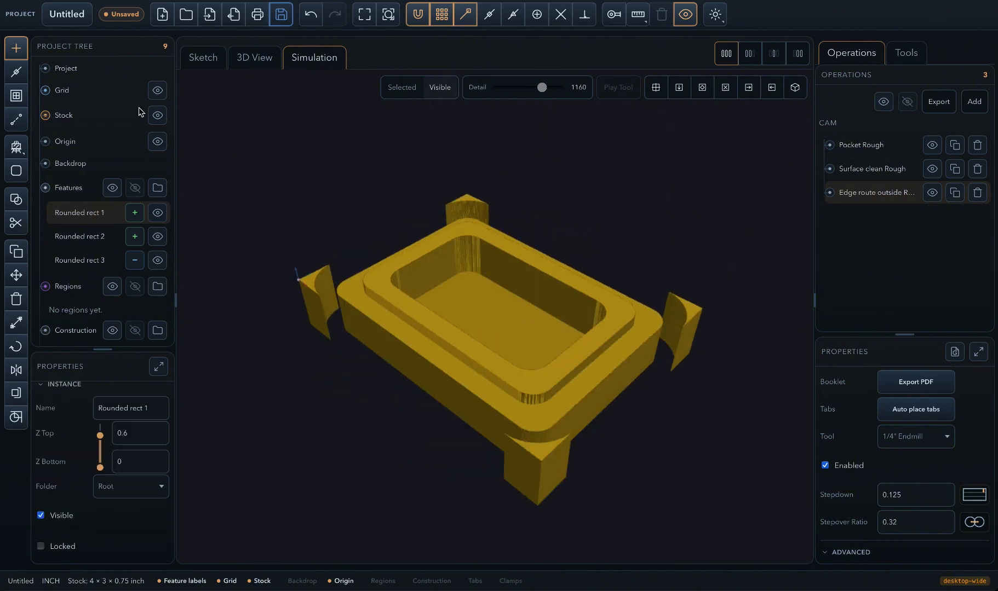
- Rename the project My-box and save it under that name in the 01-intro folder
click(73, 21)
key(BackSpace)
key(BackSpace)
key(BackSpace)
key(BackSpace)
key(BackSpace)
key(BackSpace)
key(BackSpace)
key(BackSpace)
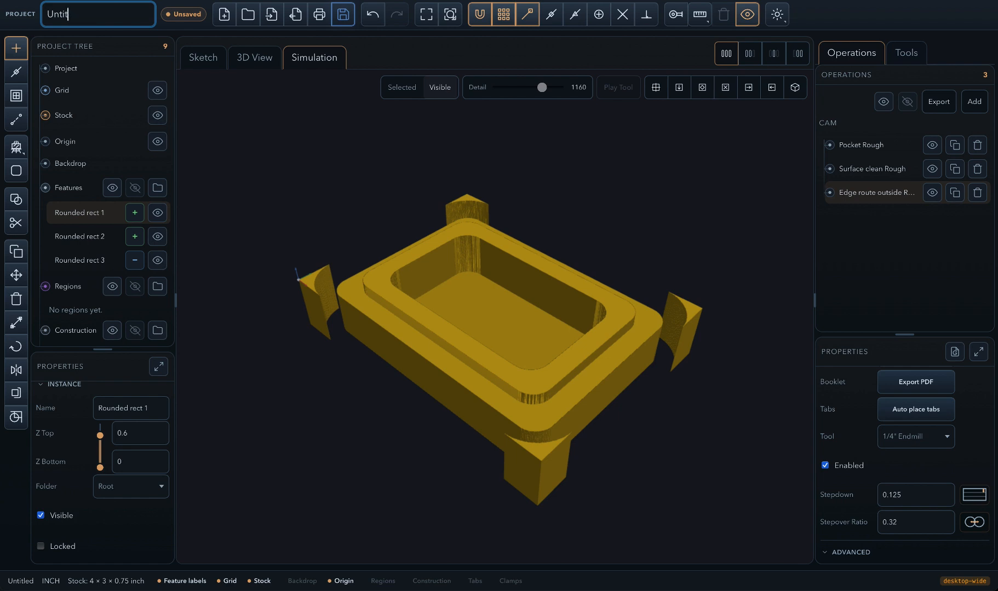
text(My )
text(box)
key(Return)
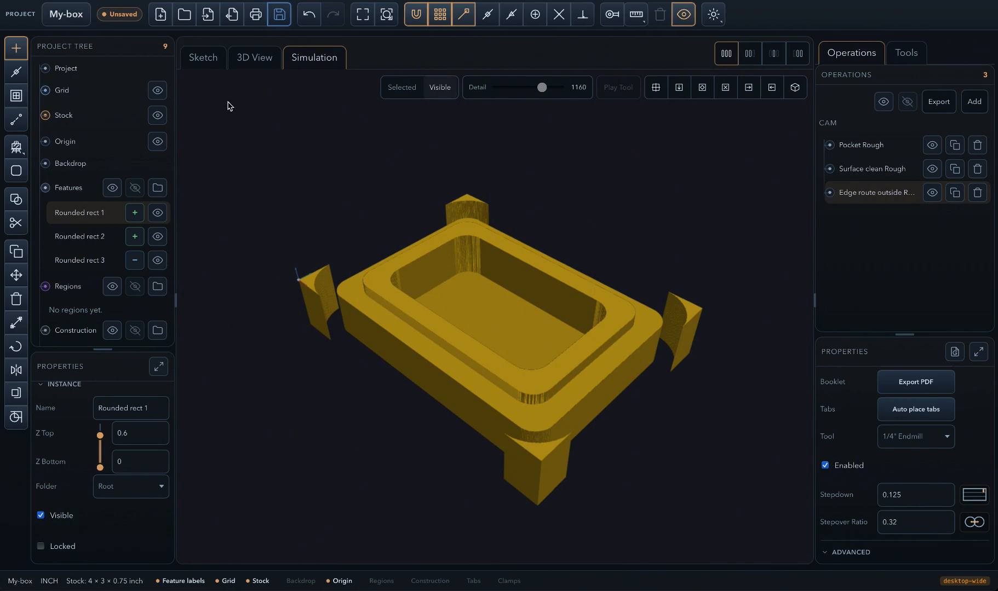
click(280, 21)
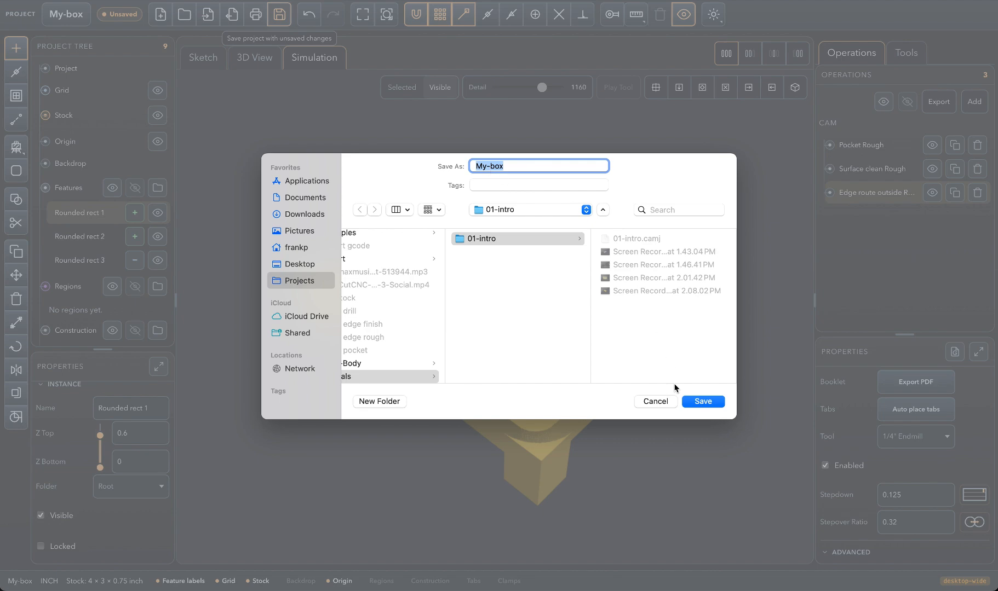
click(707, 402)
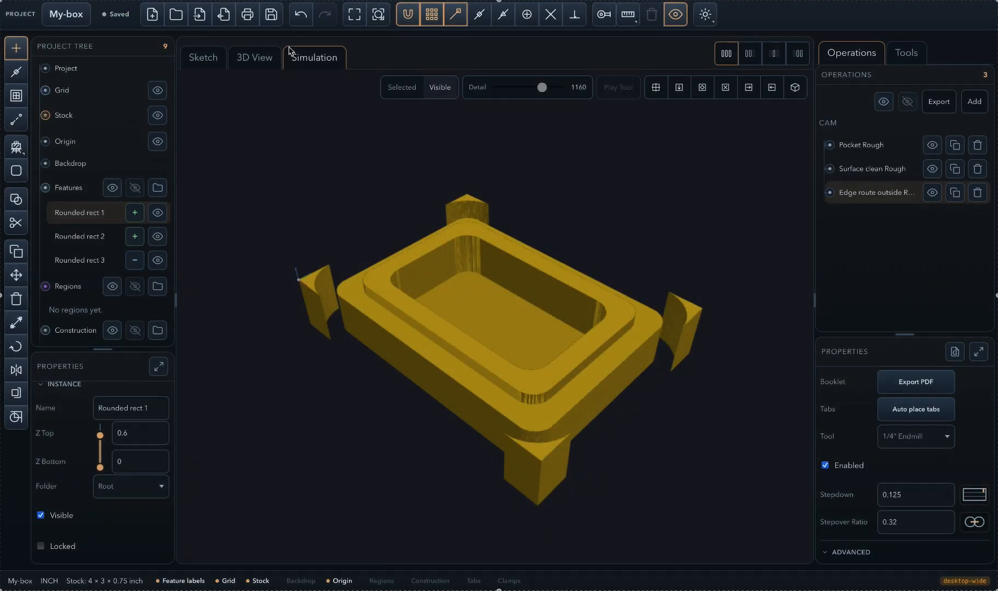
- Examine the toolpaths in 3D by toggling retractions, plunges and cuts, and check the Surface clean Rough and Pocket Rough paths individually
click(253, 62)
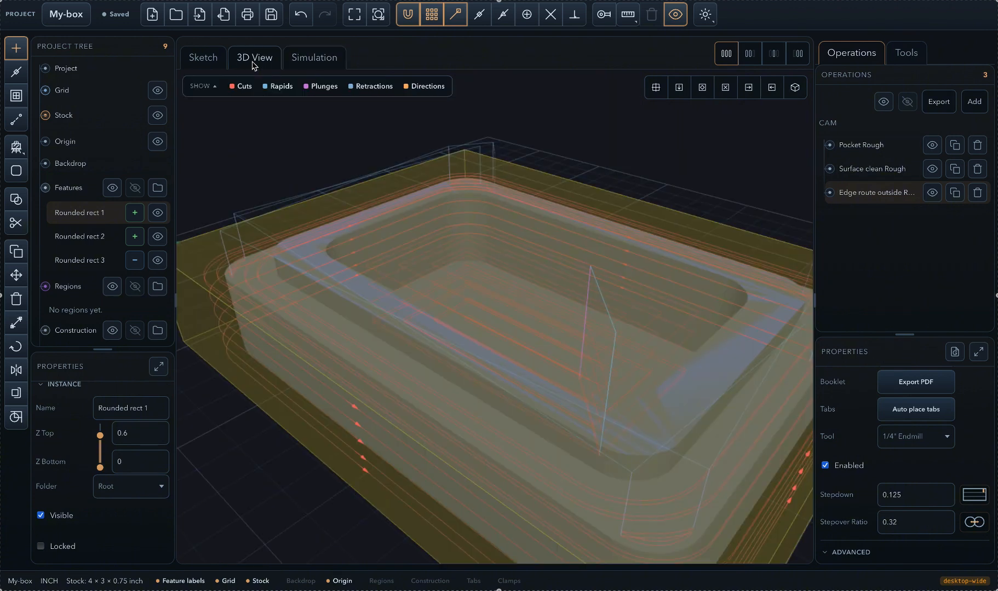
mouse_move(317, 347)
mouse_down()
mouse_move(334, 349)
mouse_move(327, 369)
mouse_move(303, 371)
mouse_move(321, 356)
mouse_up()
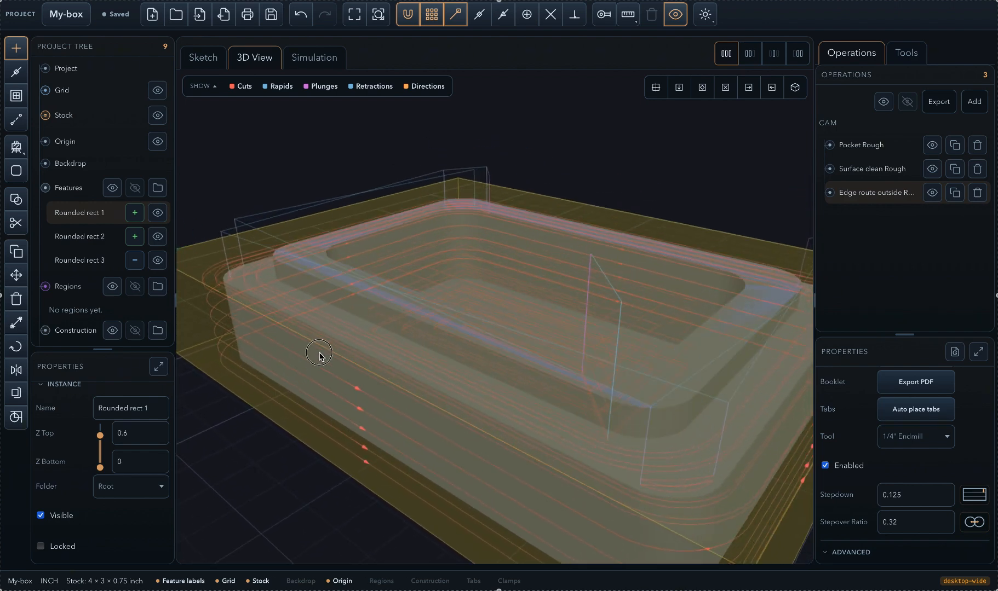
click(354, 92)
click(306, 90)
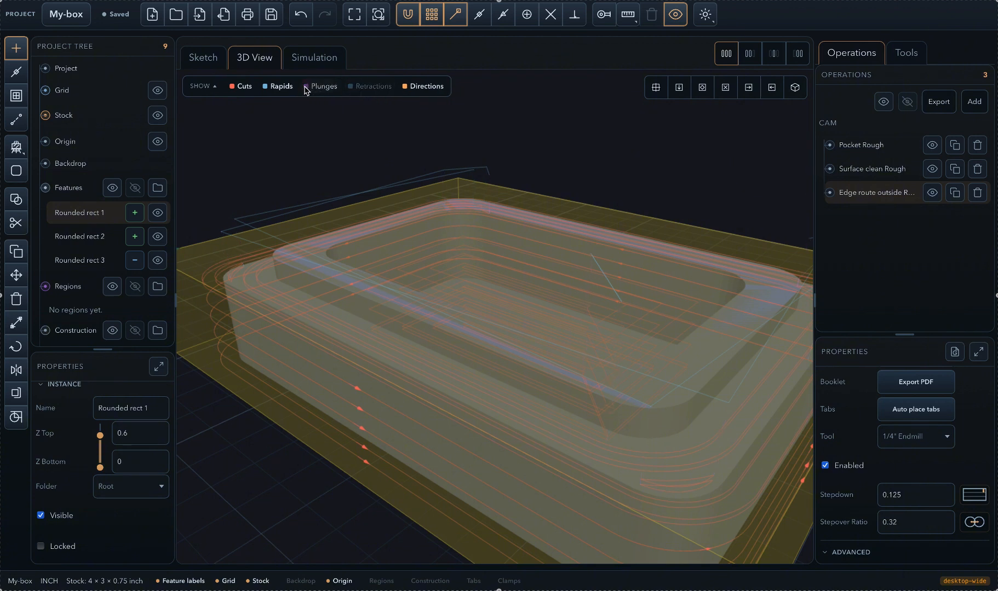
click(306, 90)
click(349, 89)
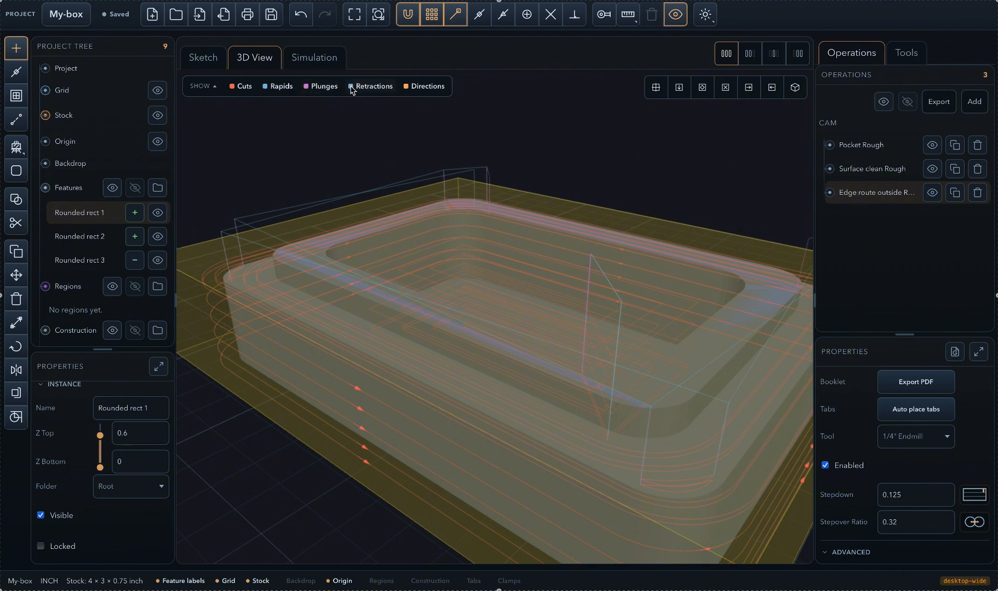
click(236, 90)
click(236, 90)
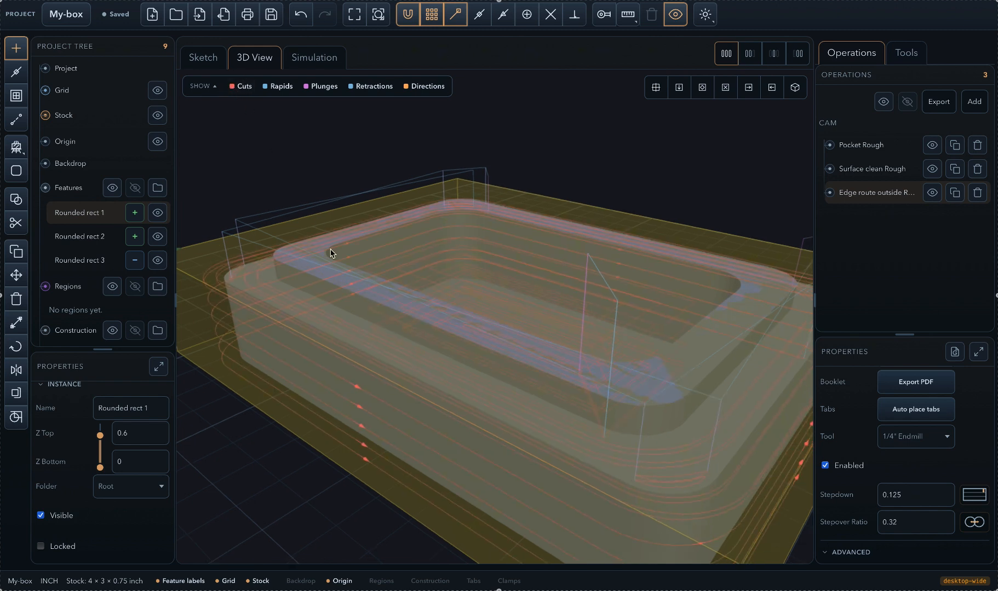
scroll(330, 252, down, 5)
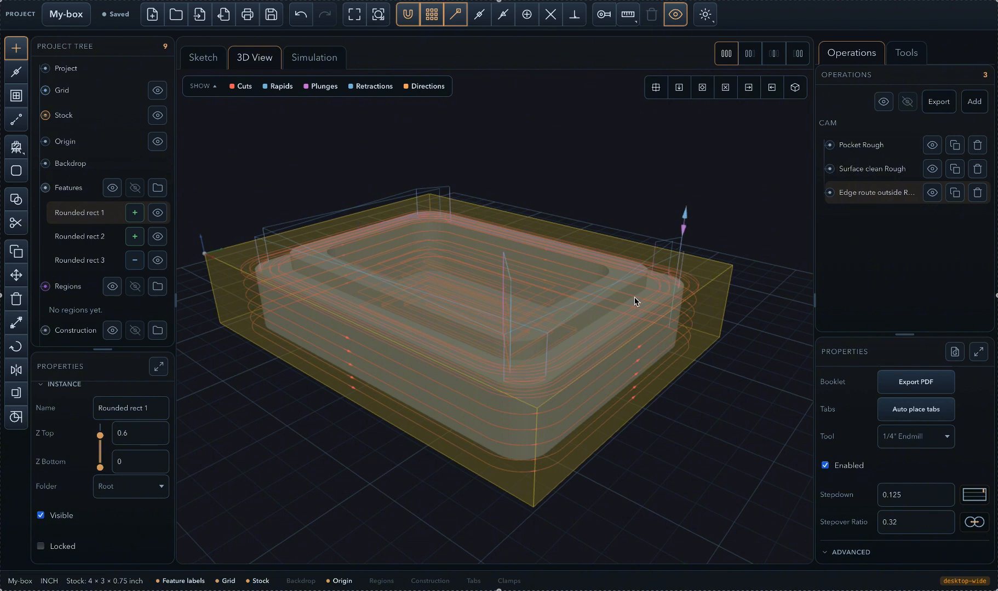
click(868, 170)
click(862, 147)
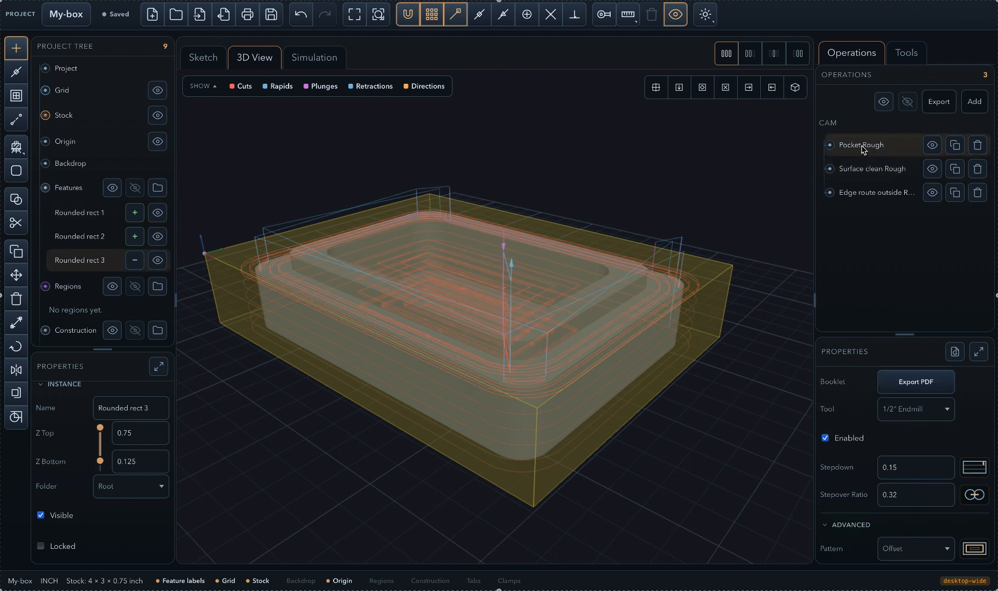
- Set the project's machine to Mach3 in the expanded project properties
click(66, 71)
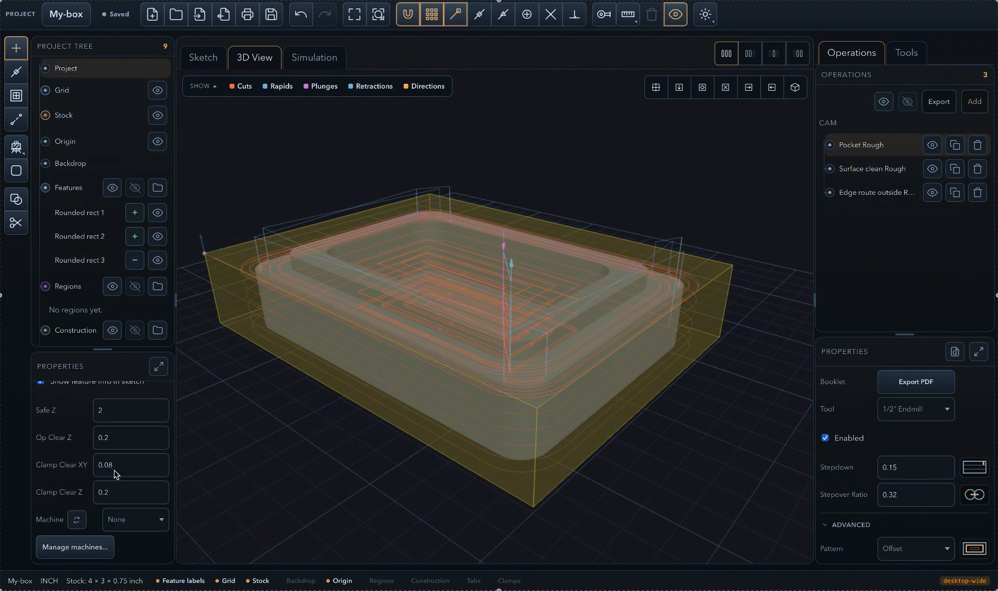
scroll(115, 474, up, 2)
scroll(115, 474, down, 2)
click(159, 367)
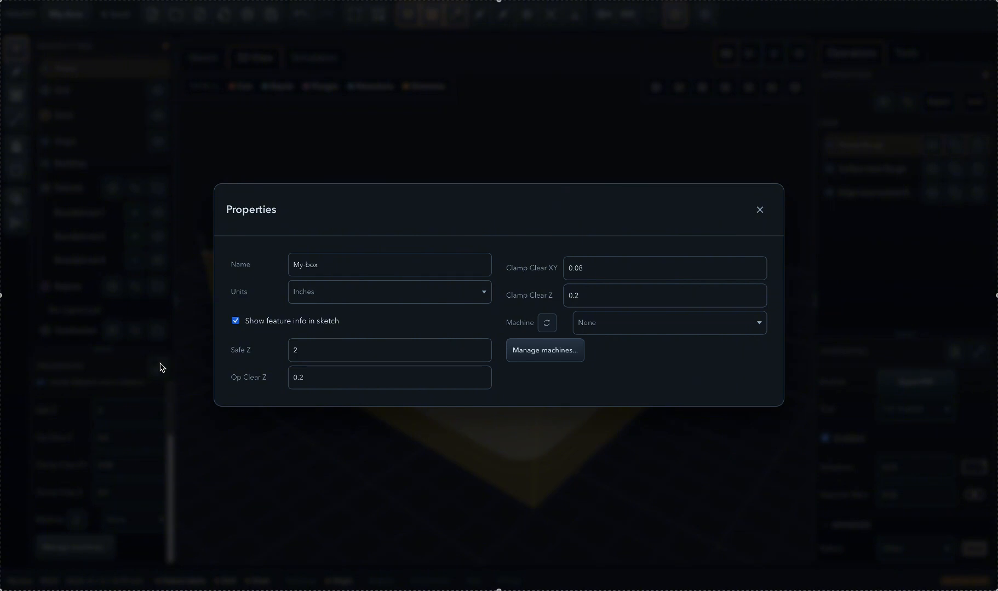
click(744, 331)
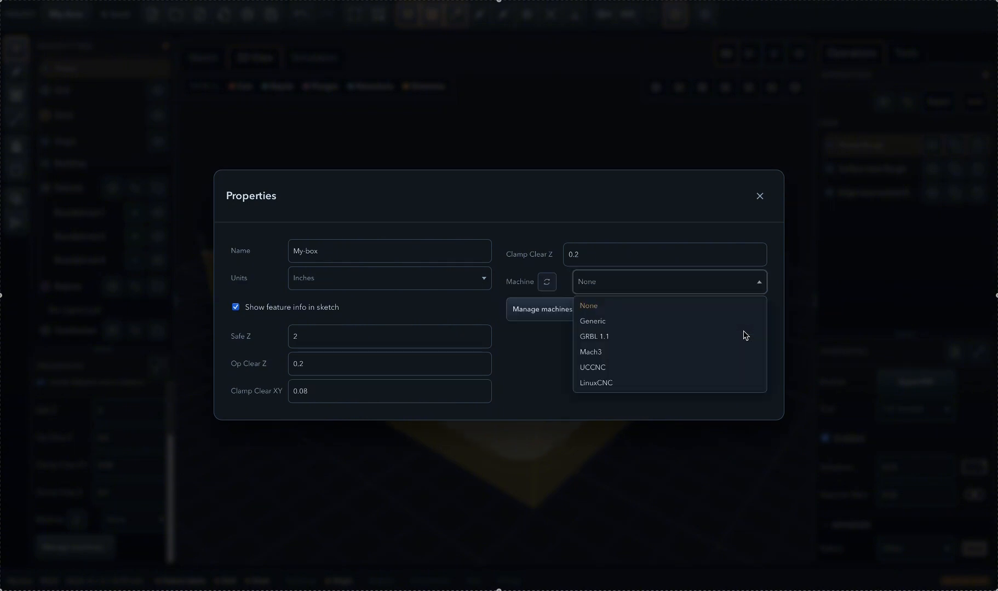
click(607, 356)
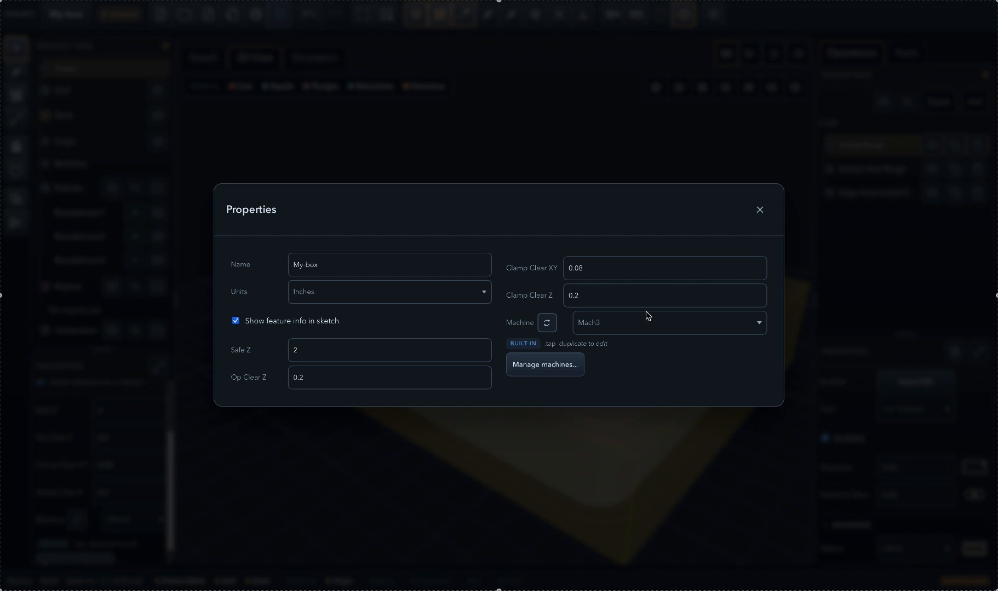
click(761, 212)
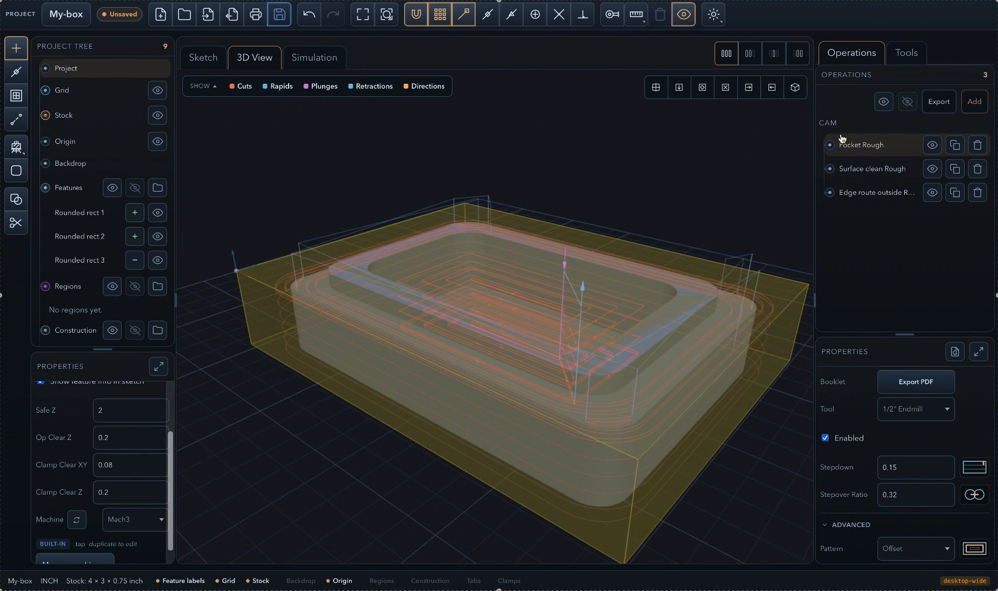
- Export the G-code of all three operations with tool changes as a .tap file named My-box in the 01-intro folder
click(941, 104)
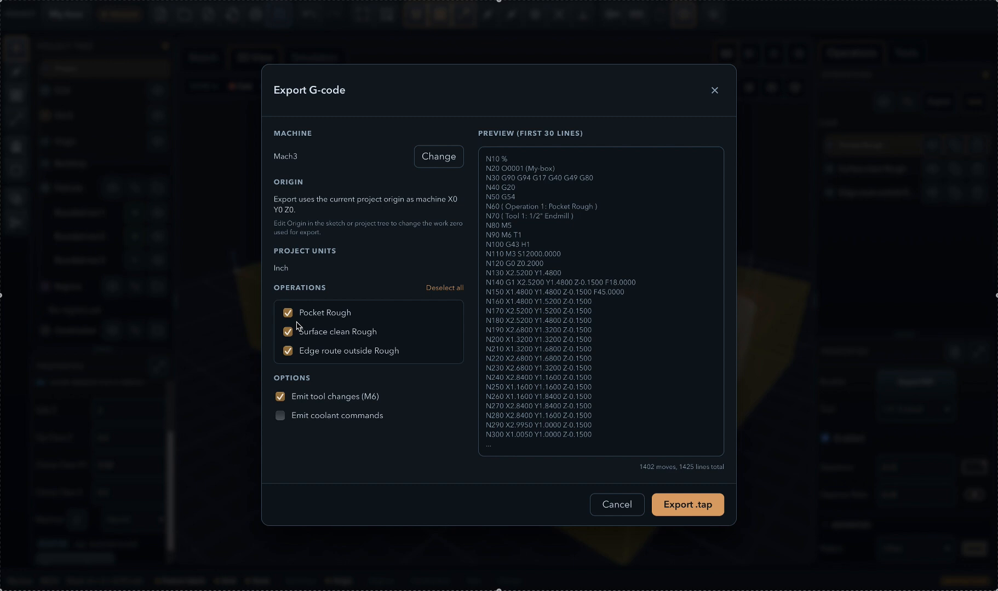
click(682, 511)
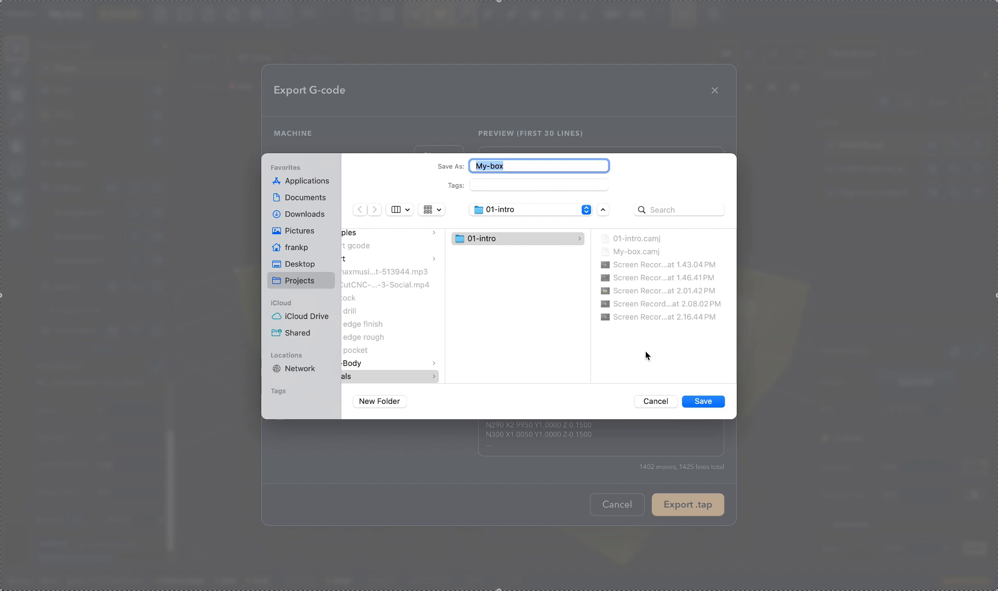
click(703, 401)
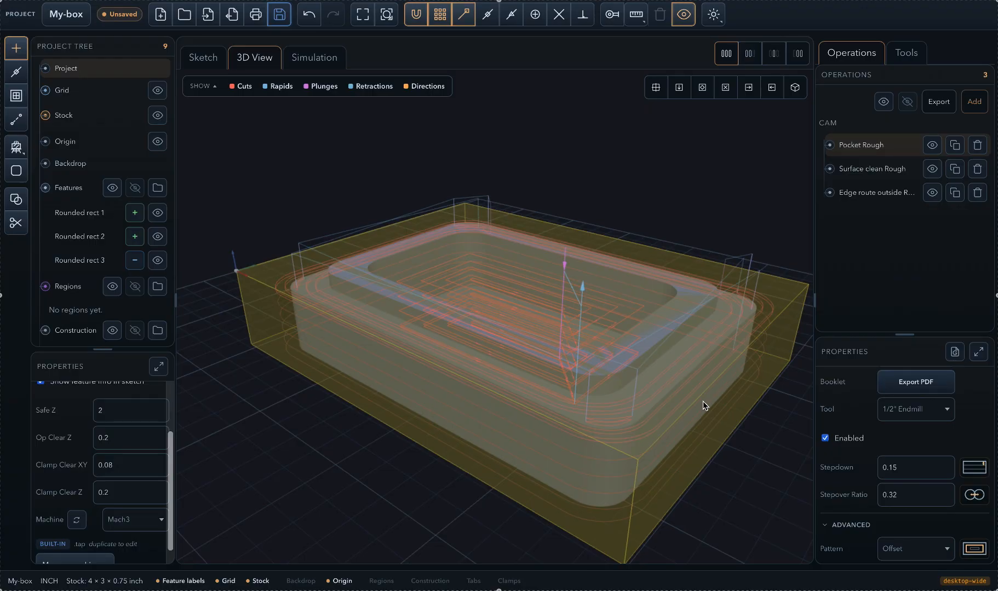